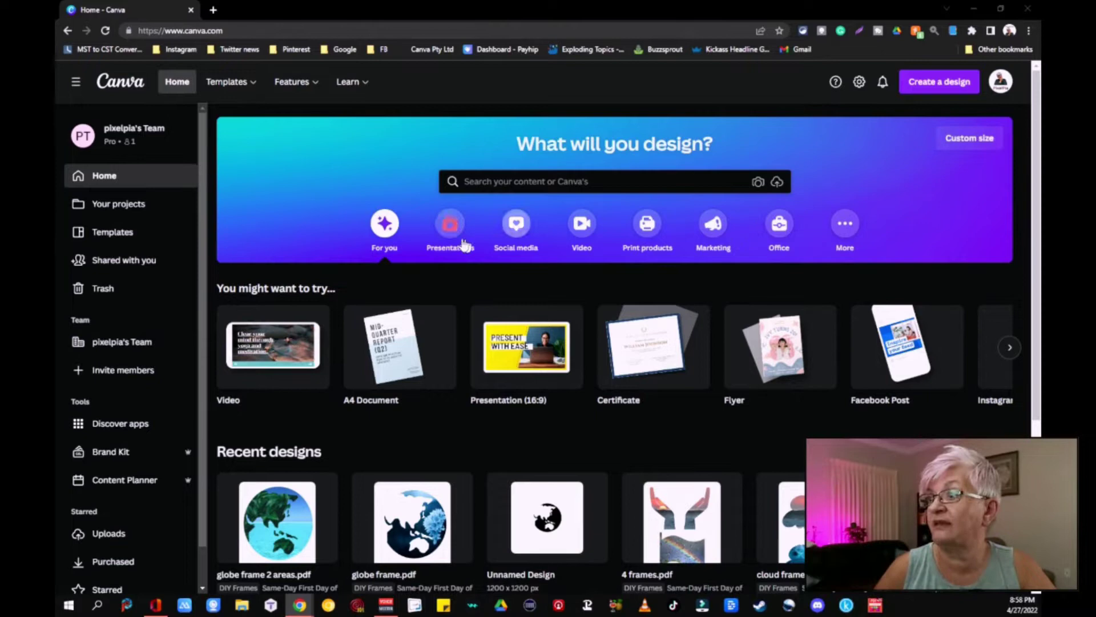
# Start a new Instagram Post design and search Elements for 'elephant'
pyautogui.click(516, 236)
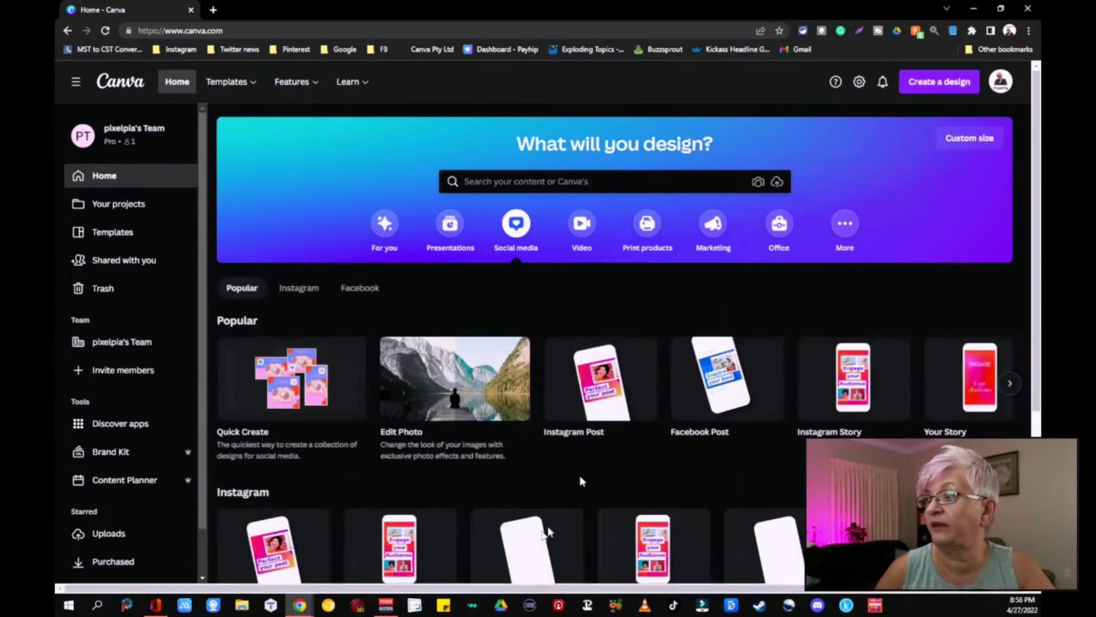
pyautogui.click(584, 403)
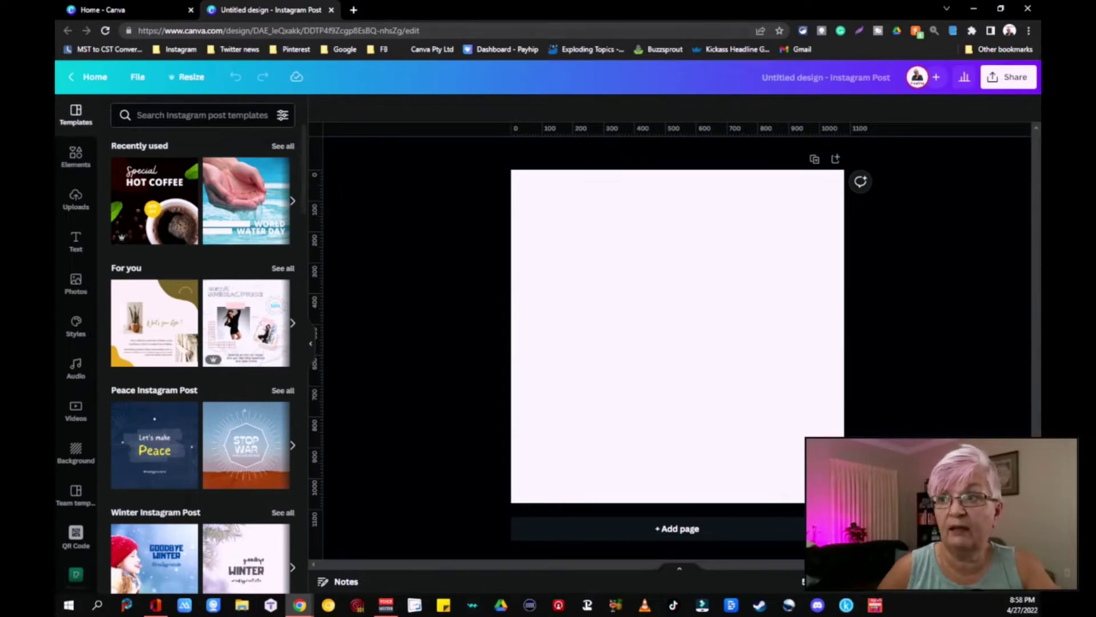
pyautogui.click(80, 157)
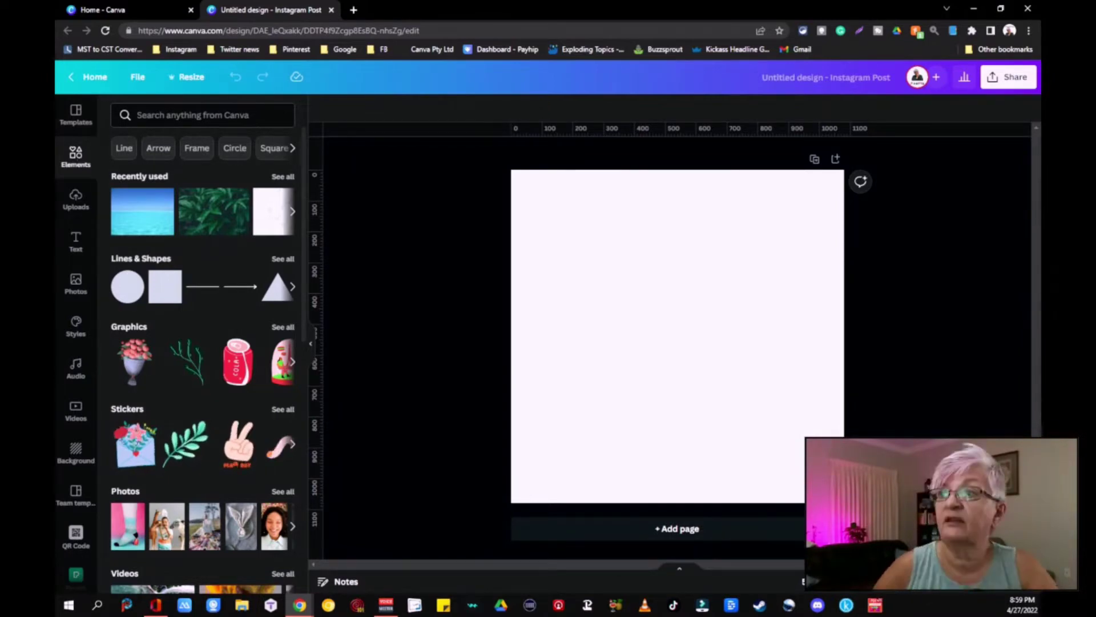
pyautogui.click(200, 115)
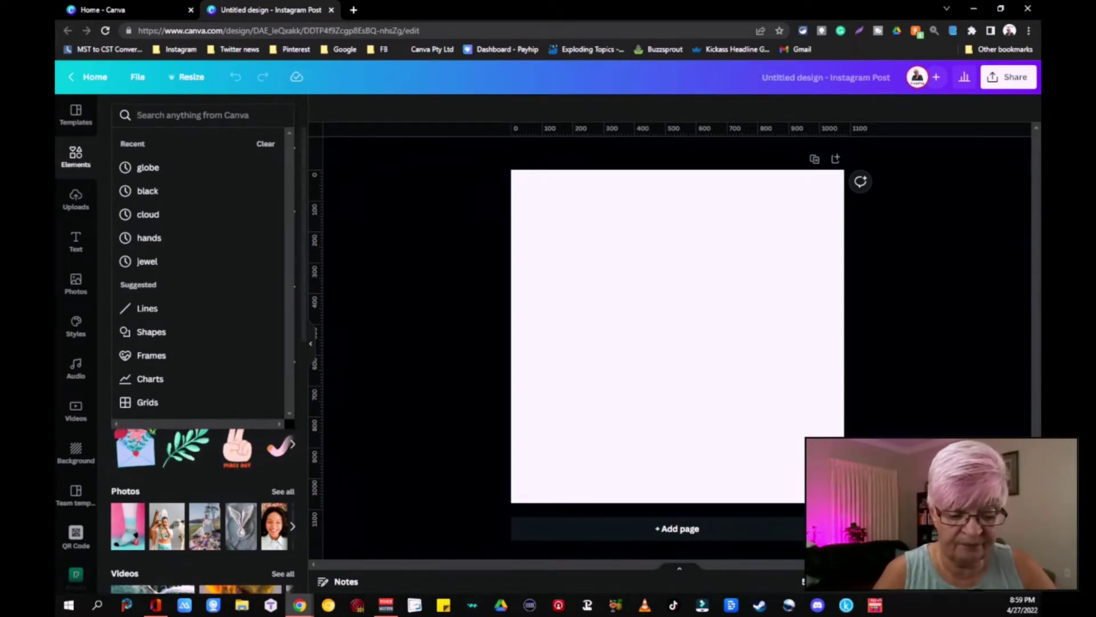
pyautogui.write('elephant')
pyautogui.press('Return')
pyautogui.scroll(-5, 223, 245)
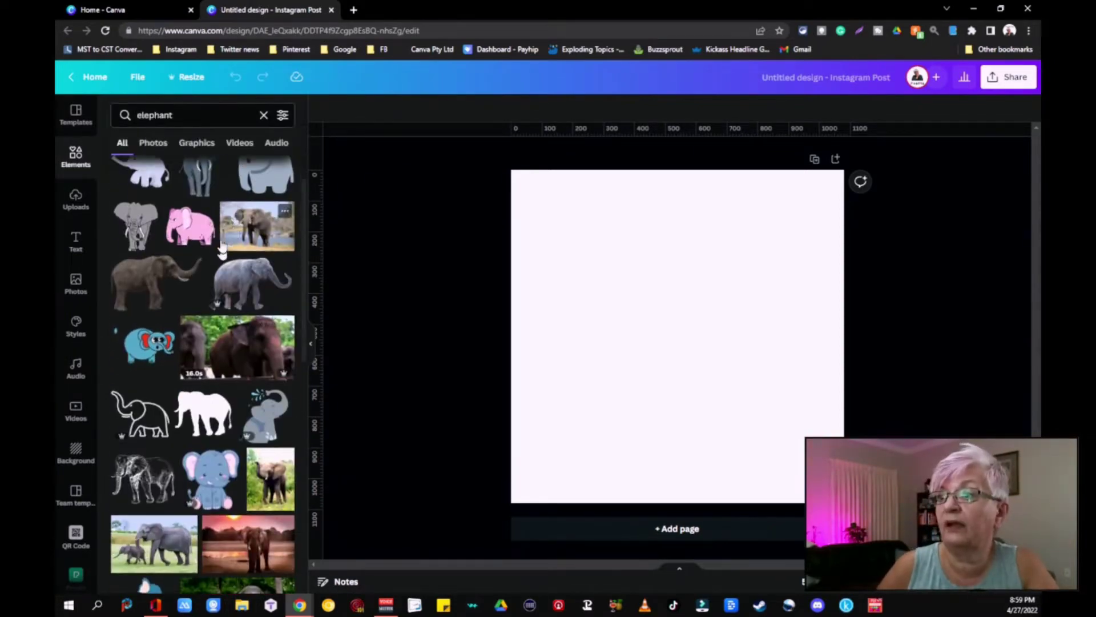
pyautogui.scroll(-8, 222, 246)
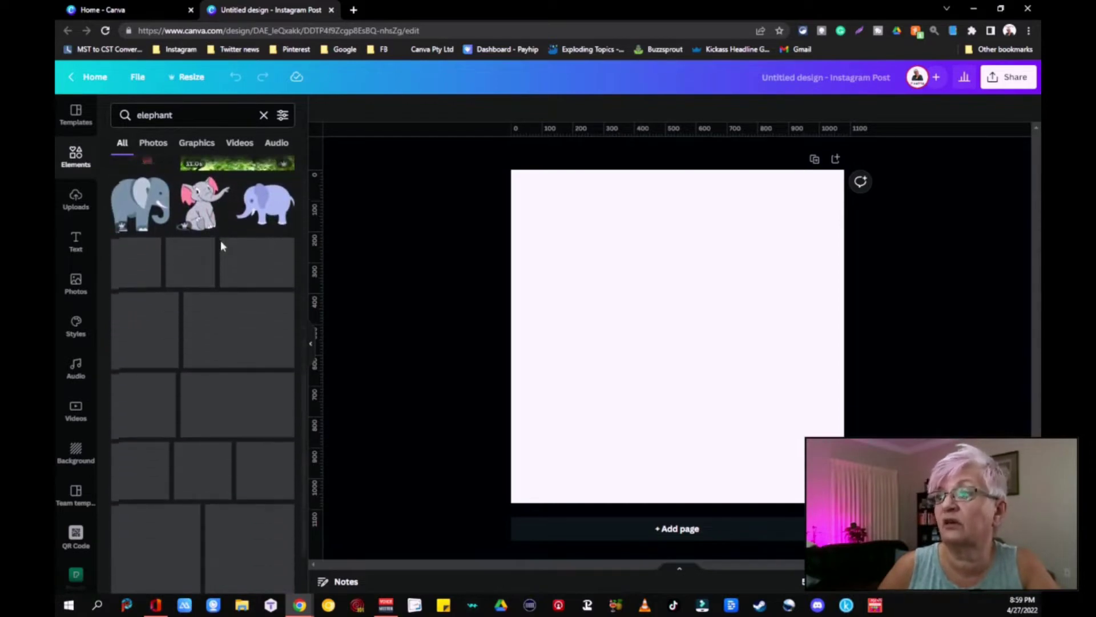
# Add the black elephant silhouette and enlarge it to fill most of the page
pyautogui.click(149, 260)
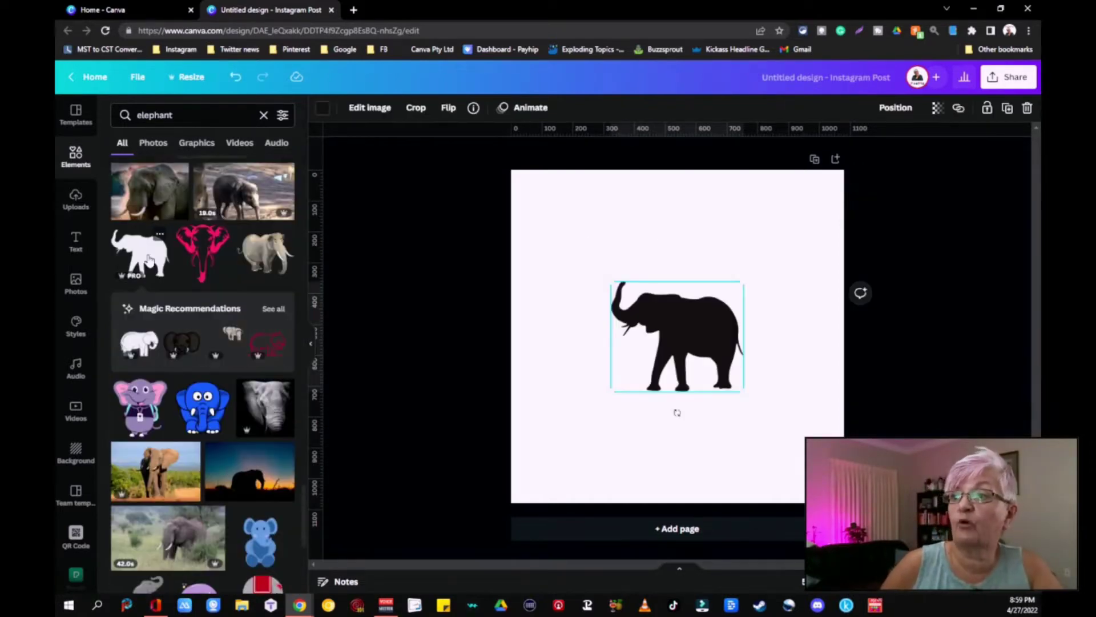
pyautogui.moveTo(744, 392); pyautogui.dragTo(785, 505)
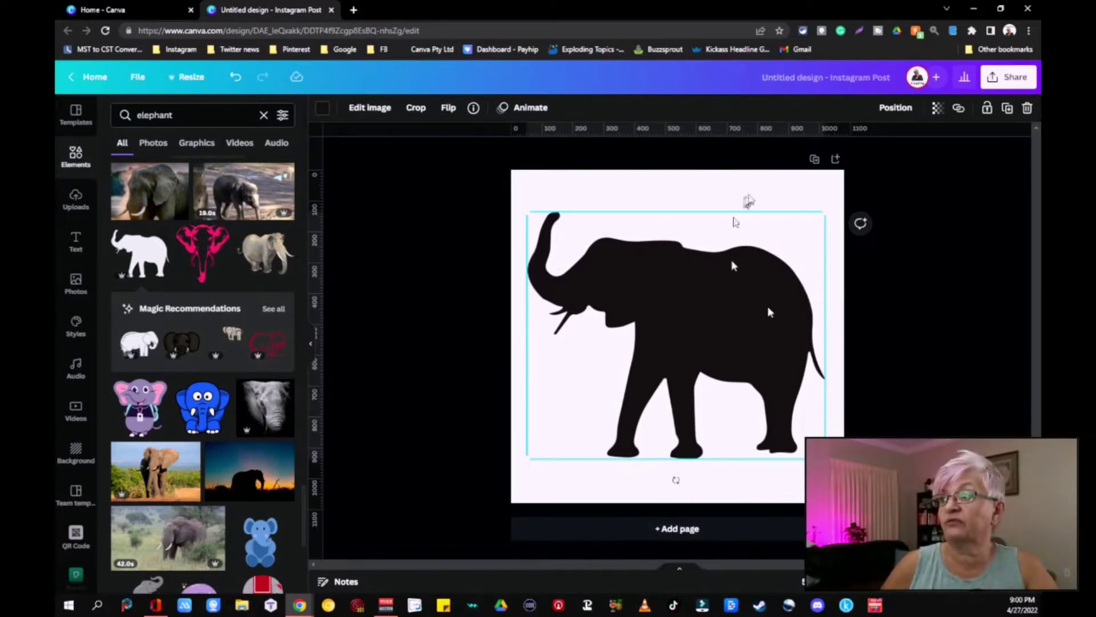
pyautogui.click(979, 257)
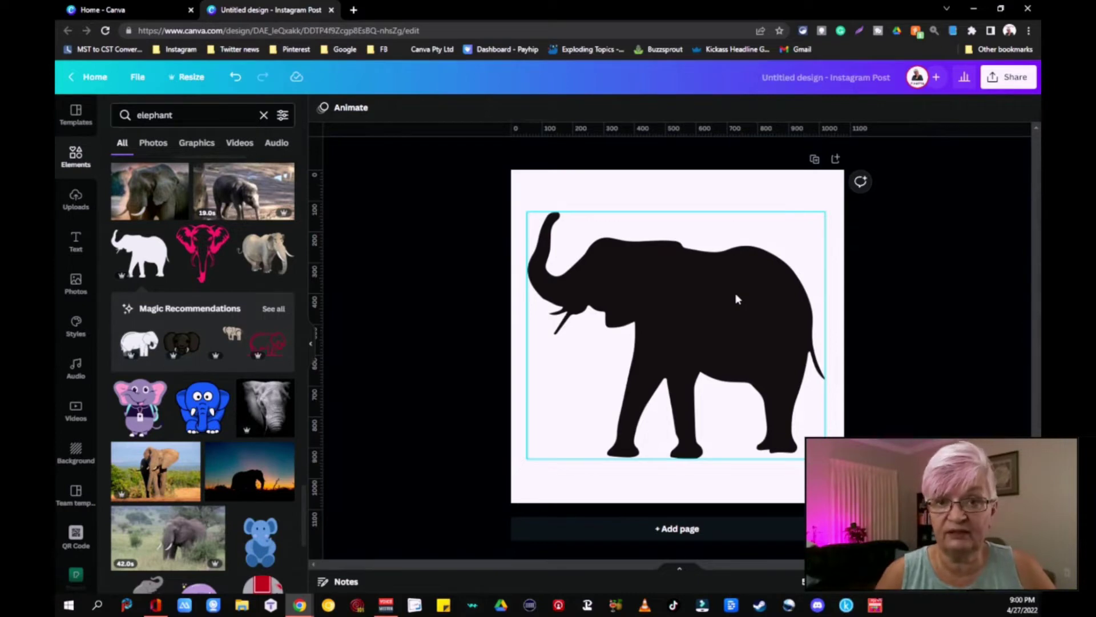
# Download the design in SVG file type, saving it under the name 'elephant'
pyautogui.click(1008, 76)
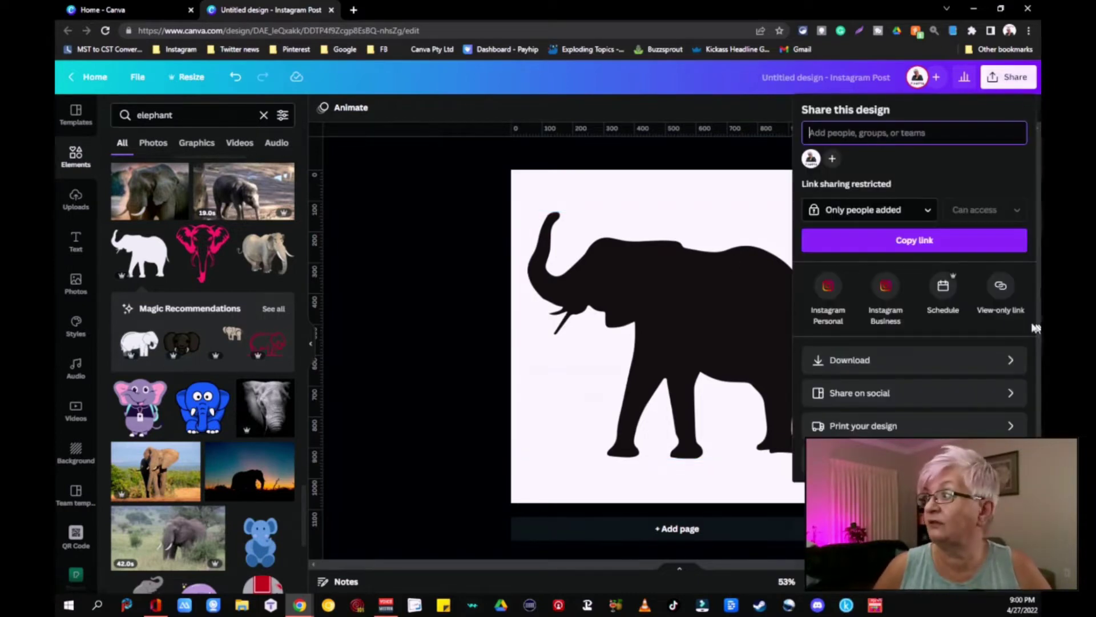
pyautogui.click(849, 359)
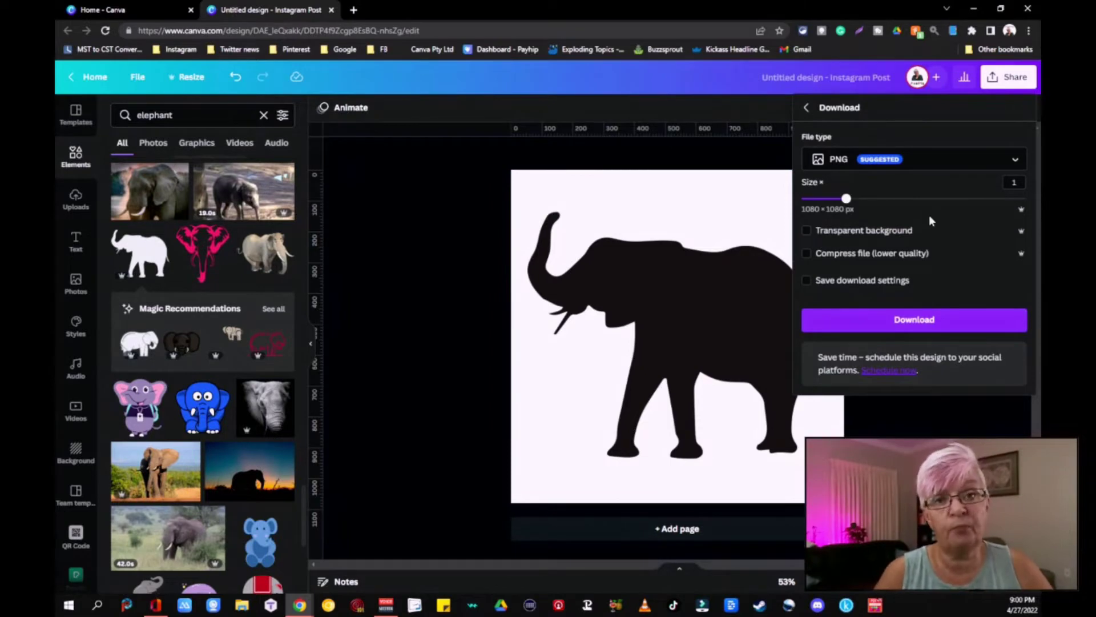
pyautogui.click(995, 159)
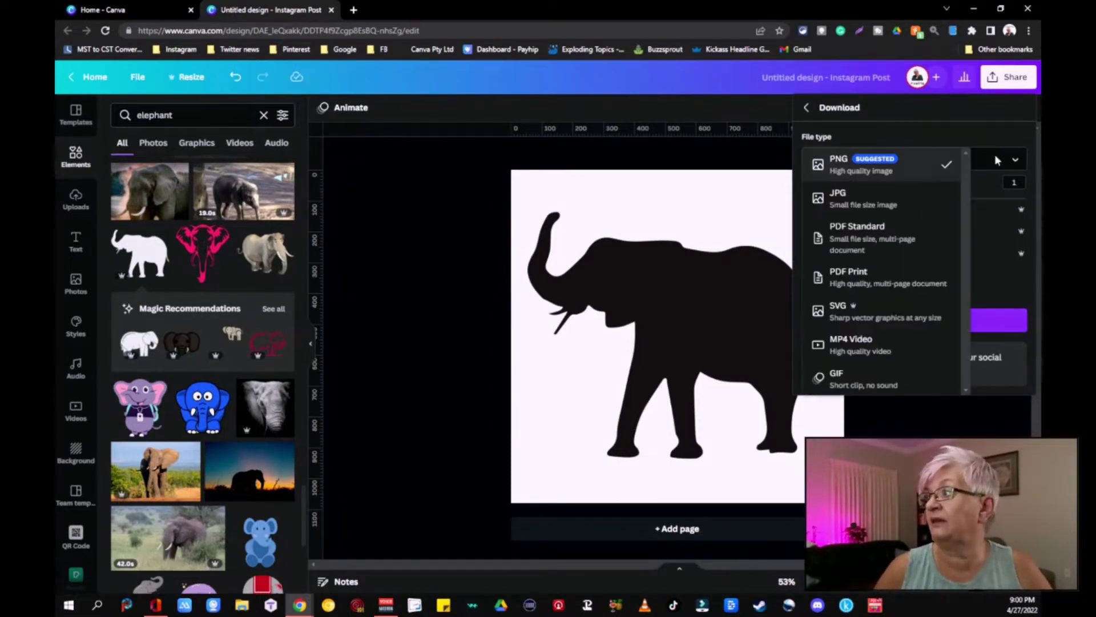
pyautogui.click(908, 311)
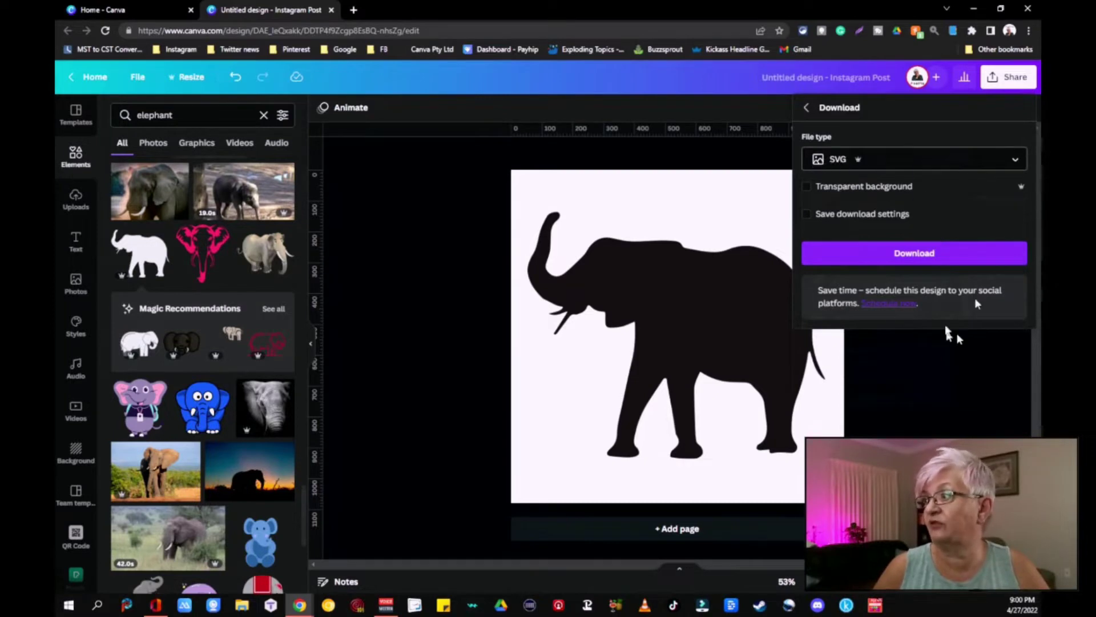
pyautogui.click(927, 258)
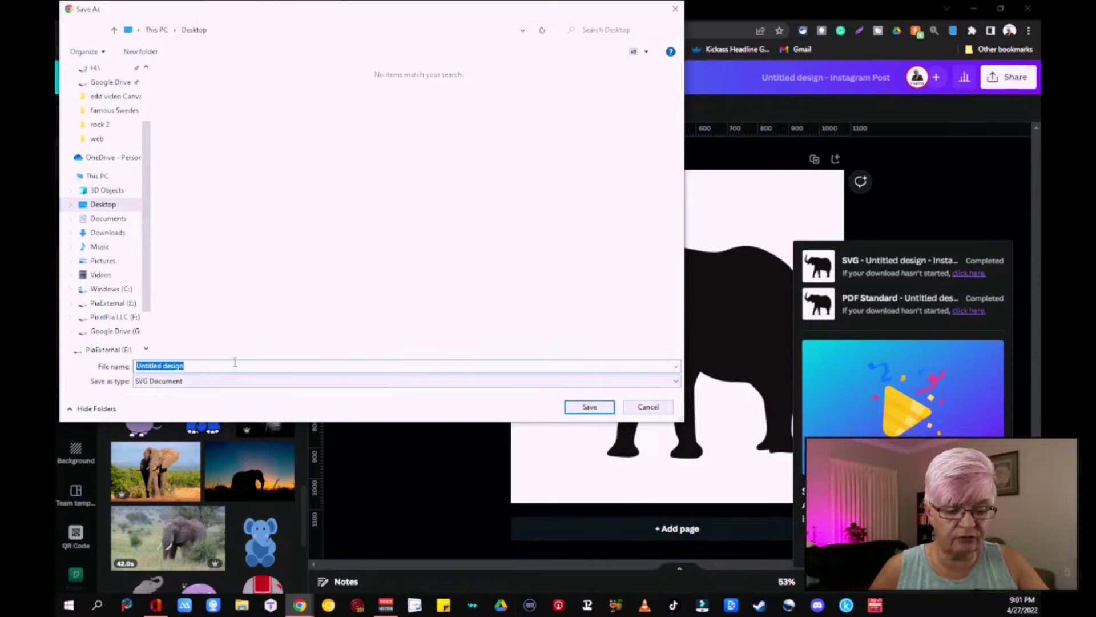
pyautogui.write('elephant')
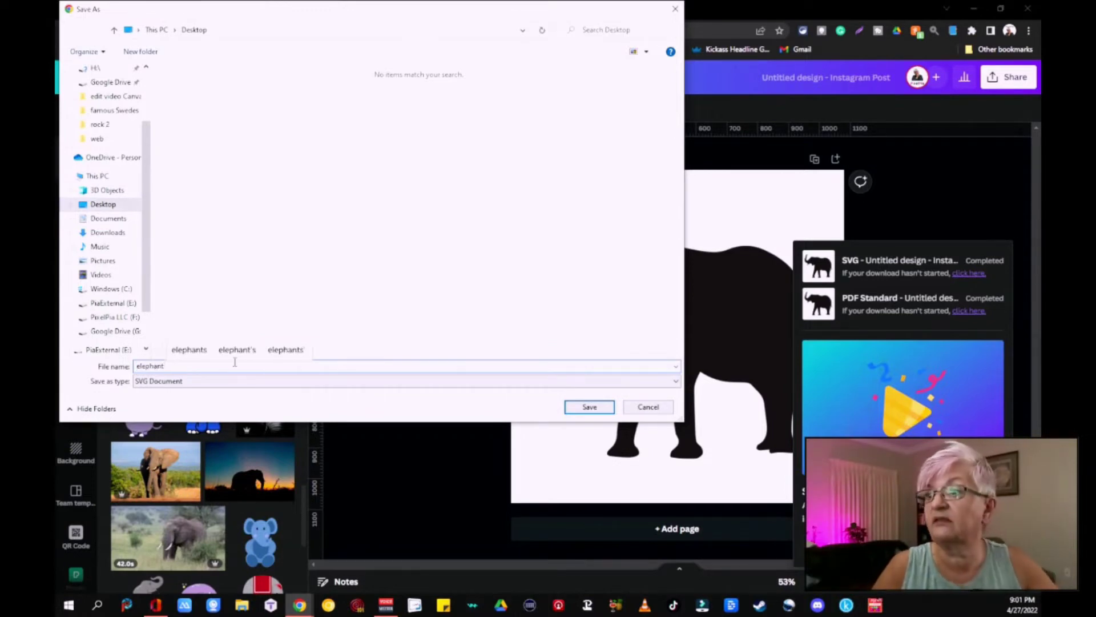
pyautogui.press('Return')
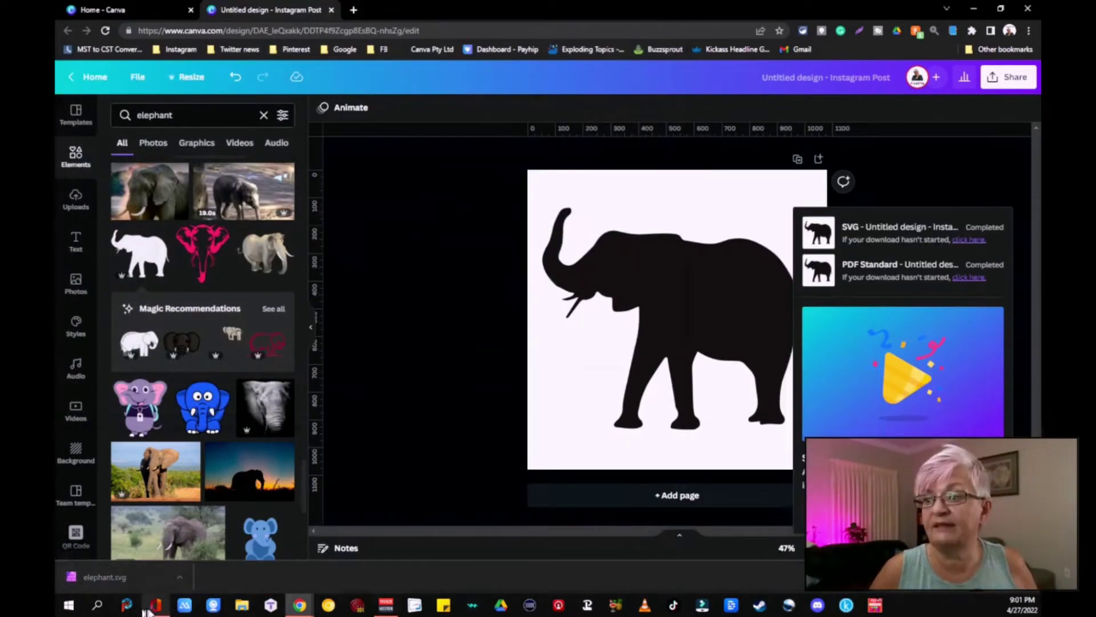
# Create a blank Word document and insert the elephant picture from the Desktop
pyautogui.click(154, 606)
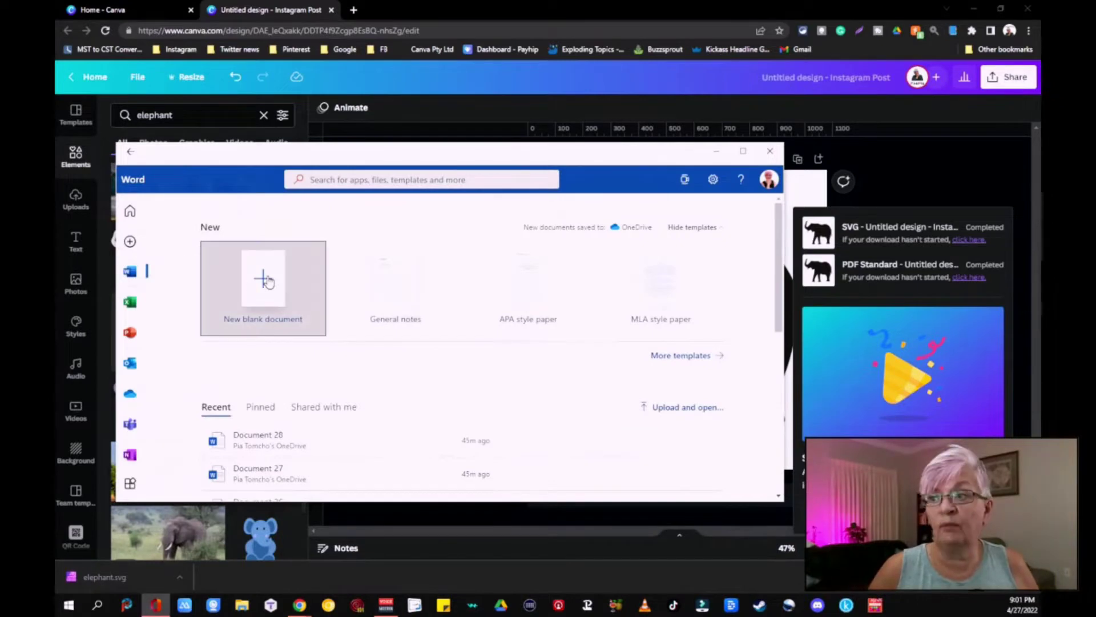
pyautogui.click(267, 281)
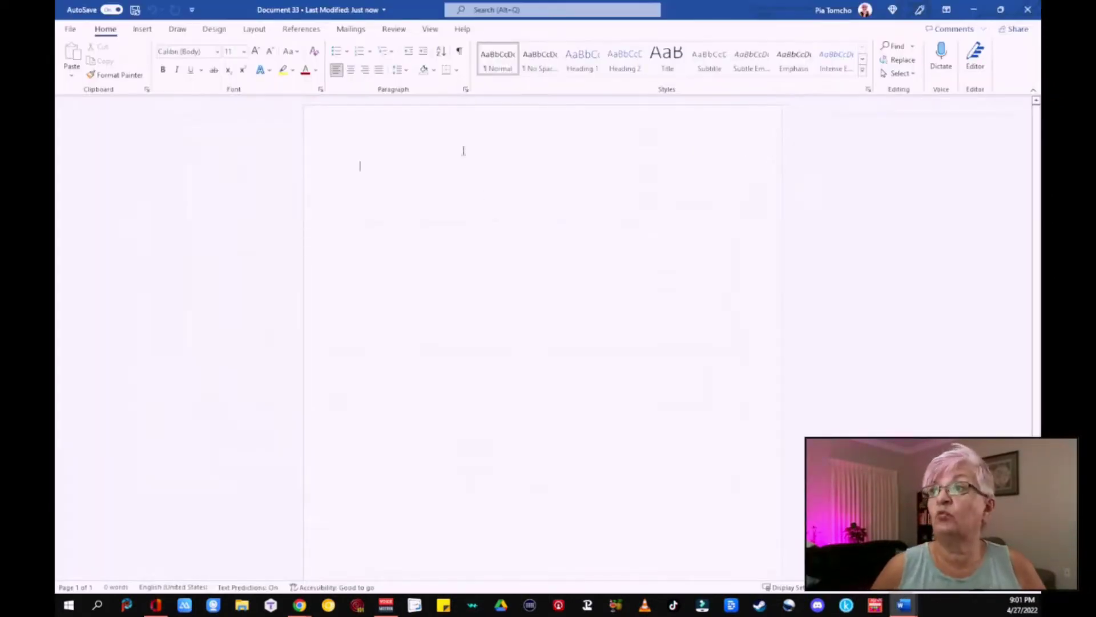
pyautogui.click(140, 29)
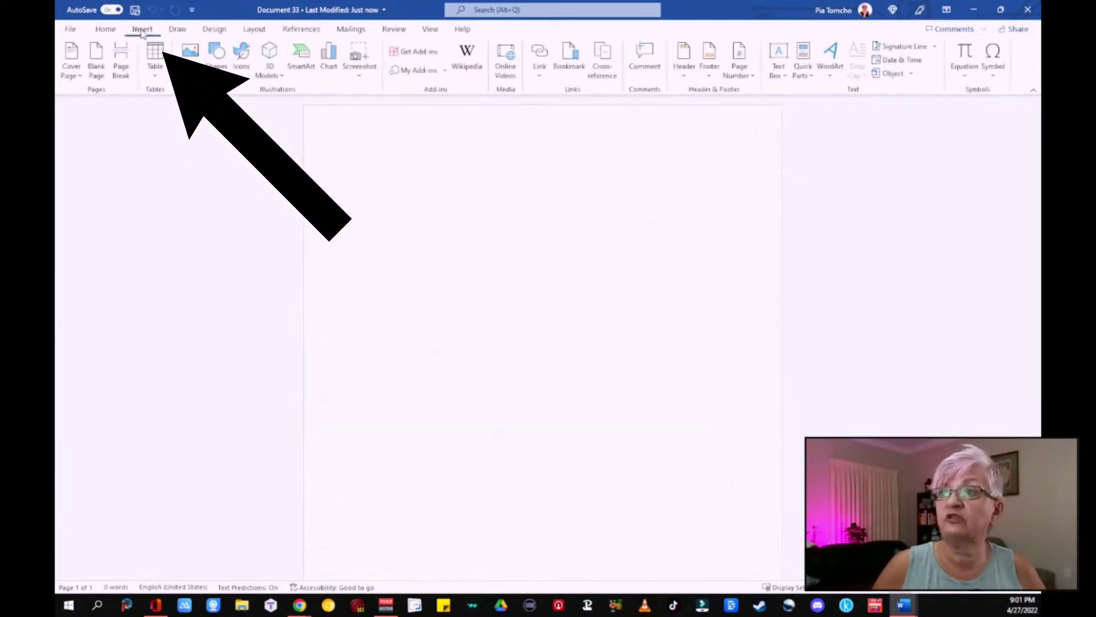
pyautogui.click(198, 53)
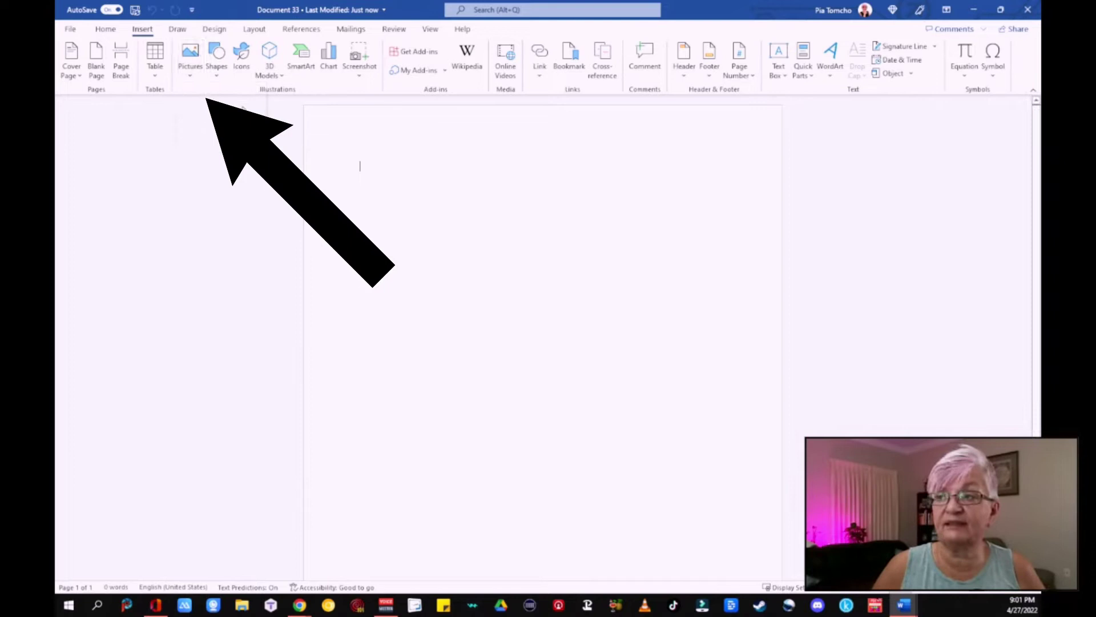
pyautogui.click(107, 102)
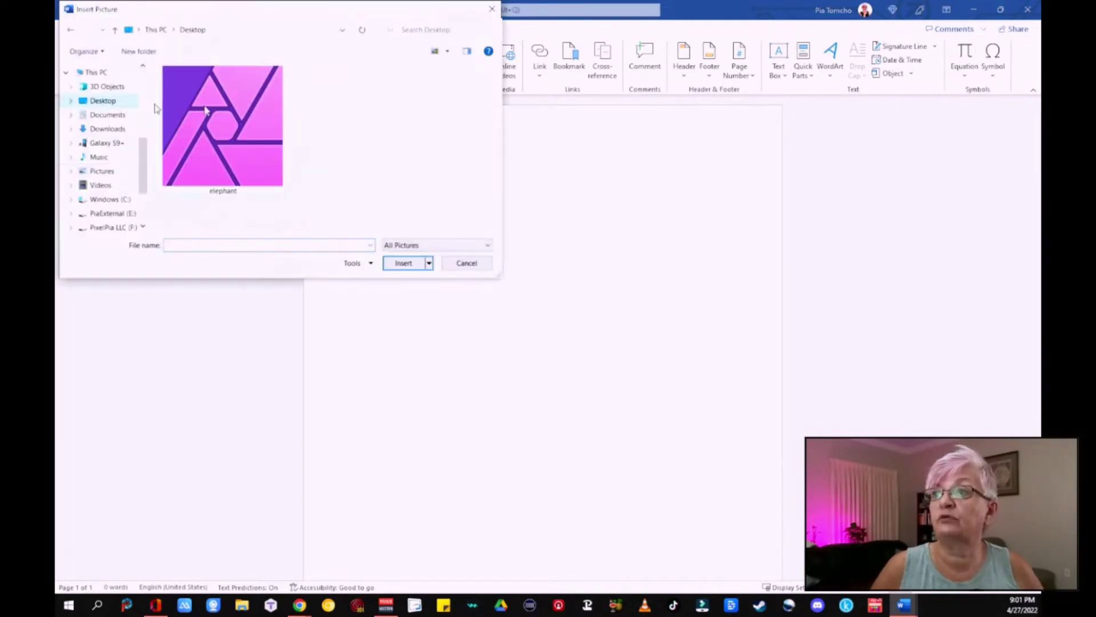
pyautogui.doubleClick(232, 154)
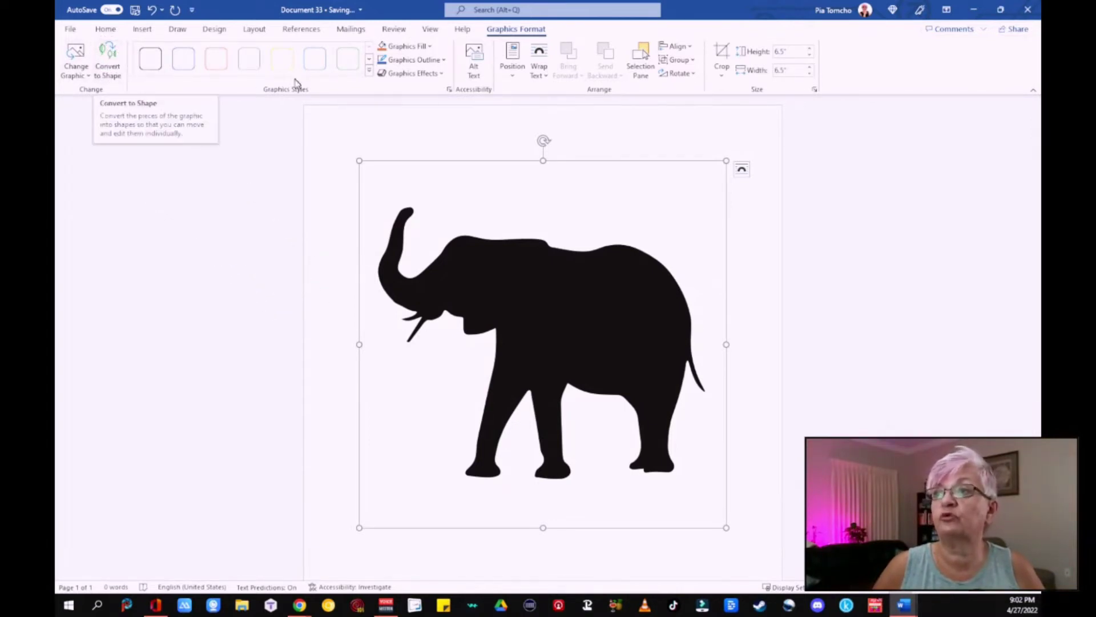
# Convert the inserted elephant graphic into editable shapes and select the black silhouette for formatting
pyautogui.click(109, 62)
pyautogui.rightClick(544, 295)
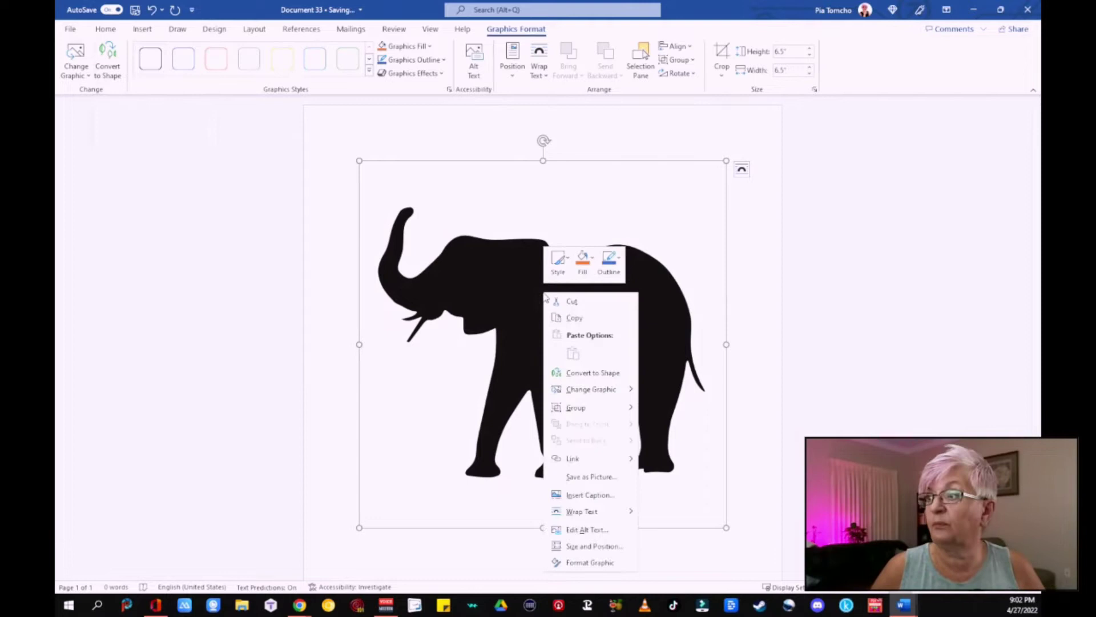
pyautogui.click(593, 373)
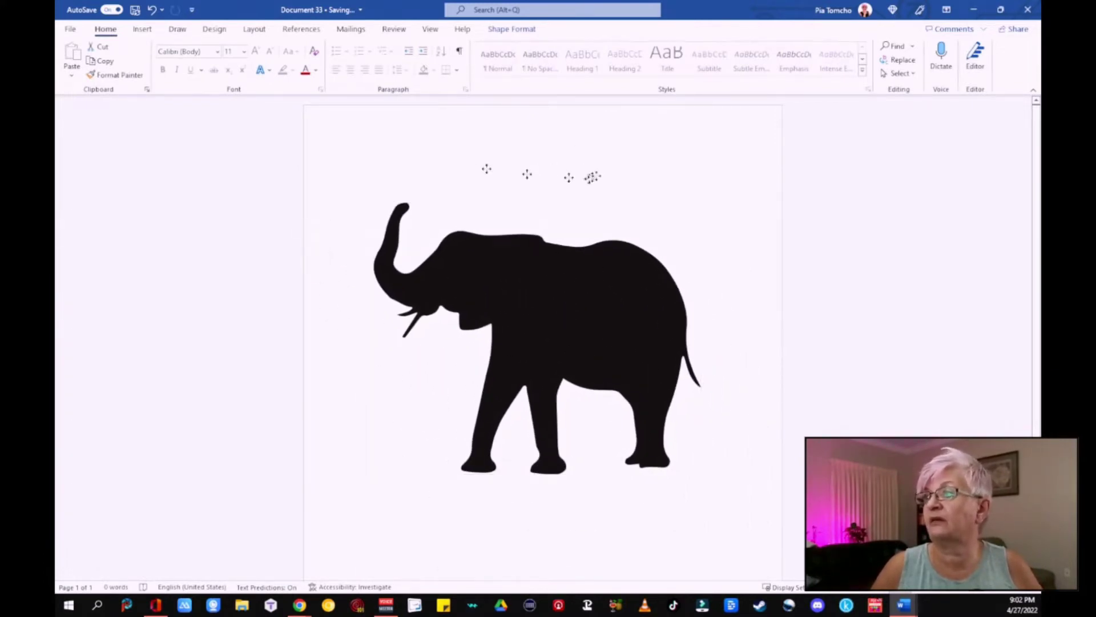
pyautogui.click(594, 177)
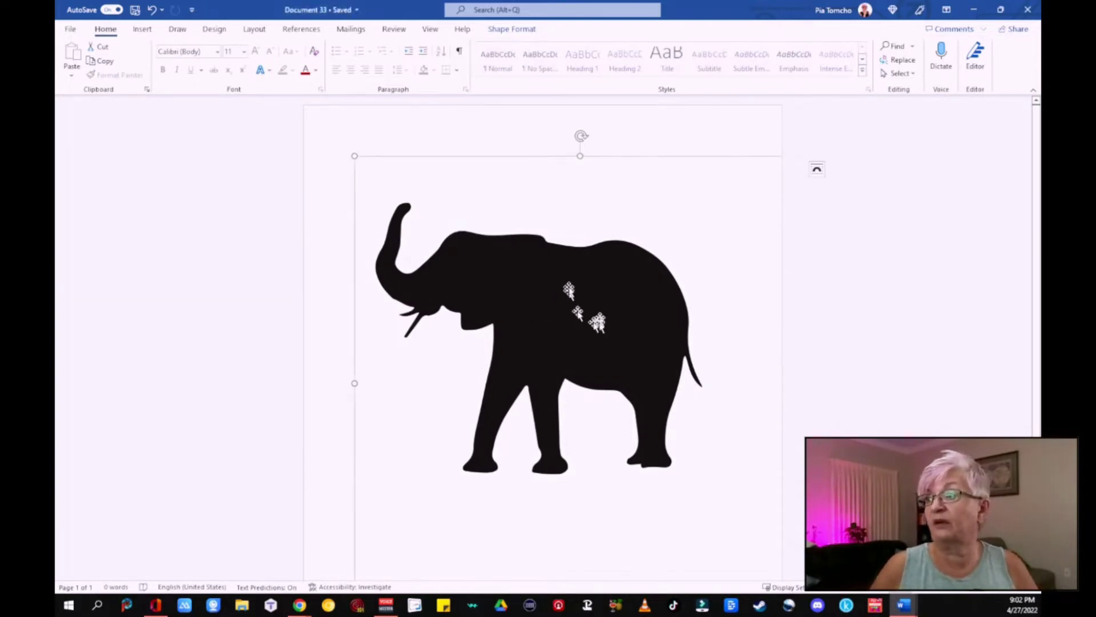
pyautogui.click(588, 318)
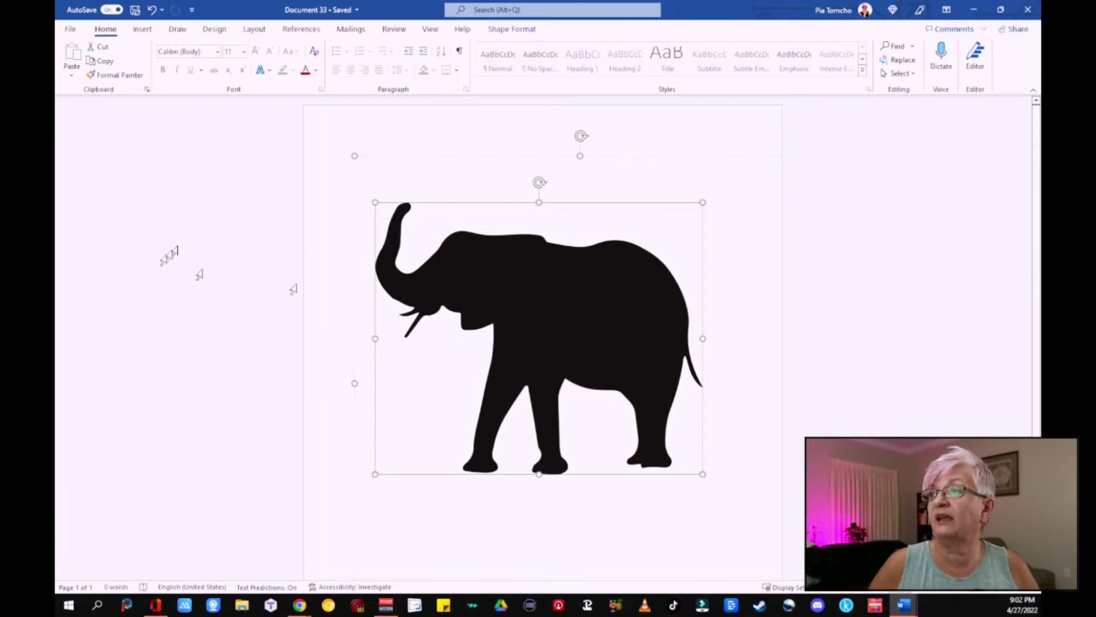
pyautogui.click(597, 330)
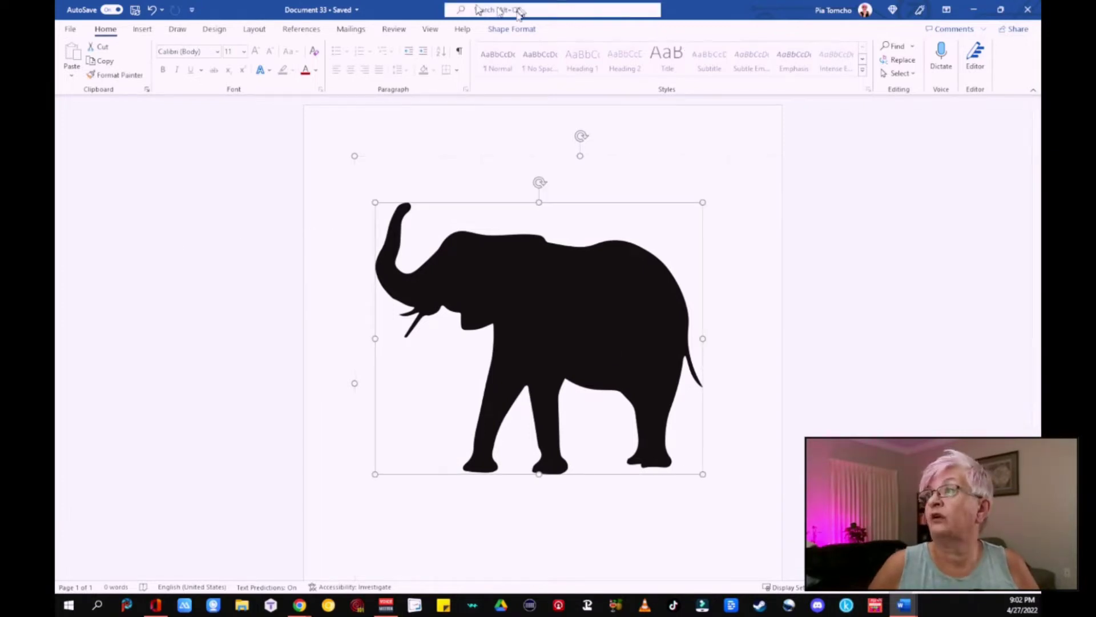
pyautogui.click(511, 29)
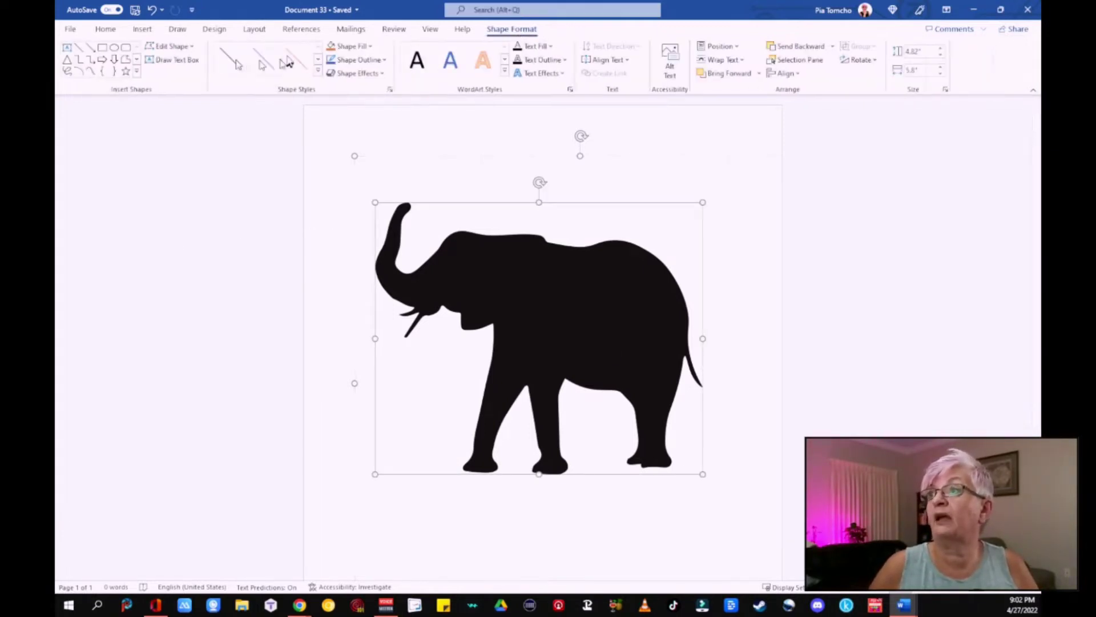
# Fill the elephant silhouette with the harbour photo of boats and red houses from a file
pyautogui.click(349, 46)
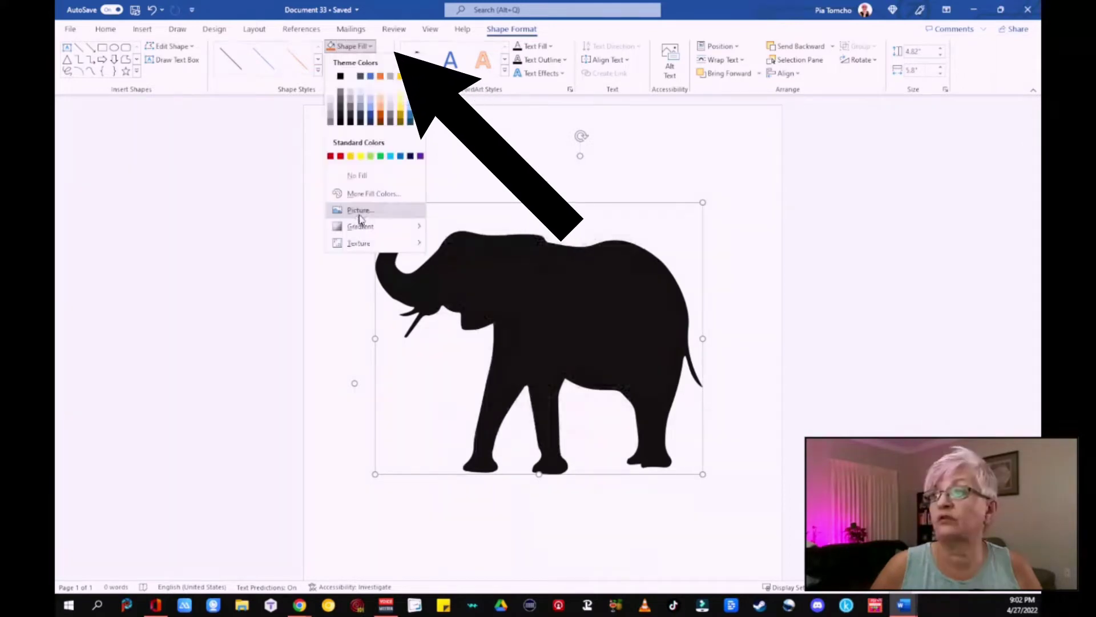
pyautogui.click(361, 210)
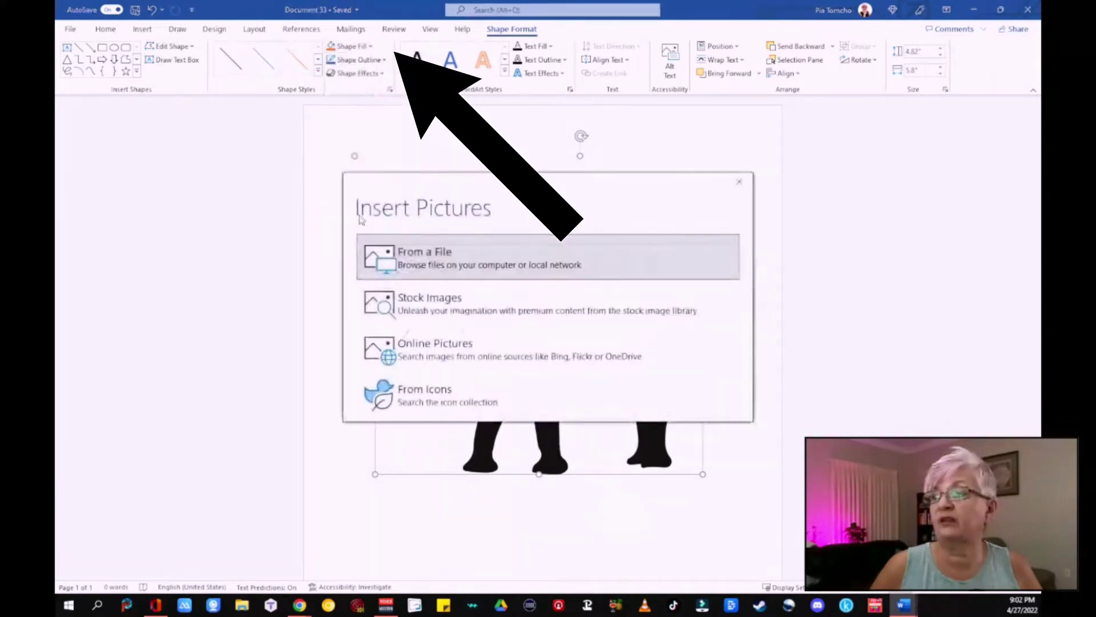
pyautogui.click(403, 247)
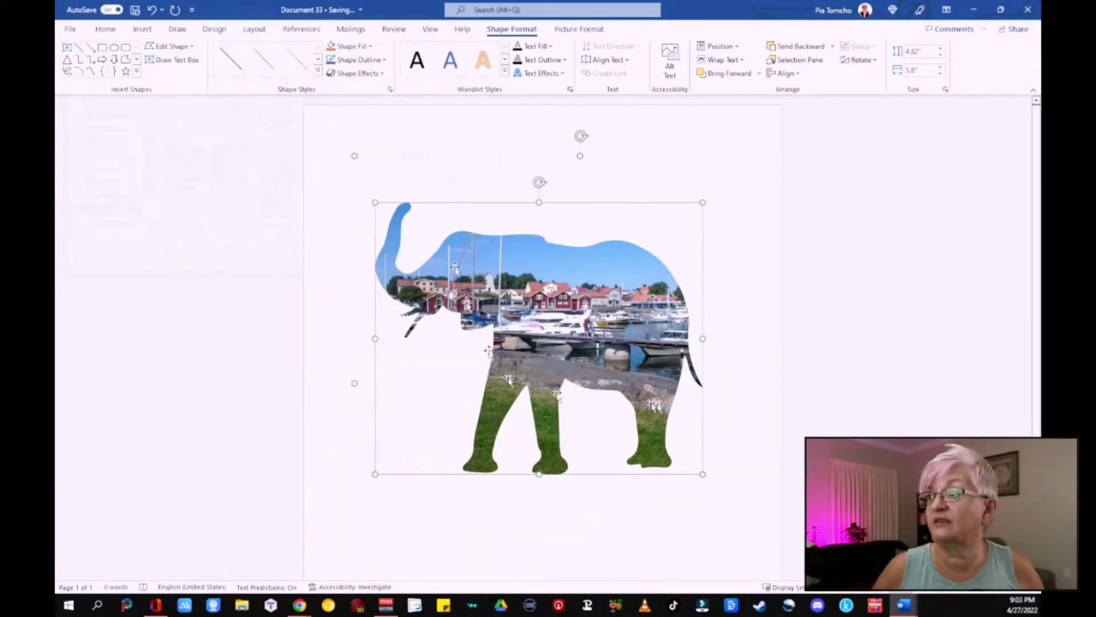
pyautogui.click(257, 317)
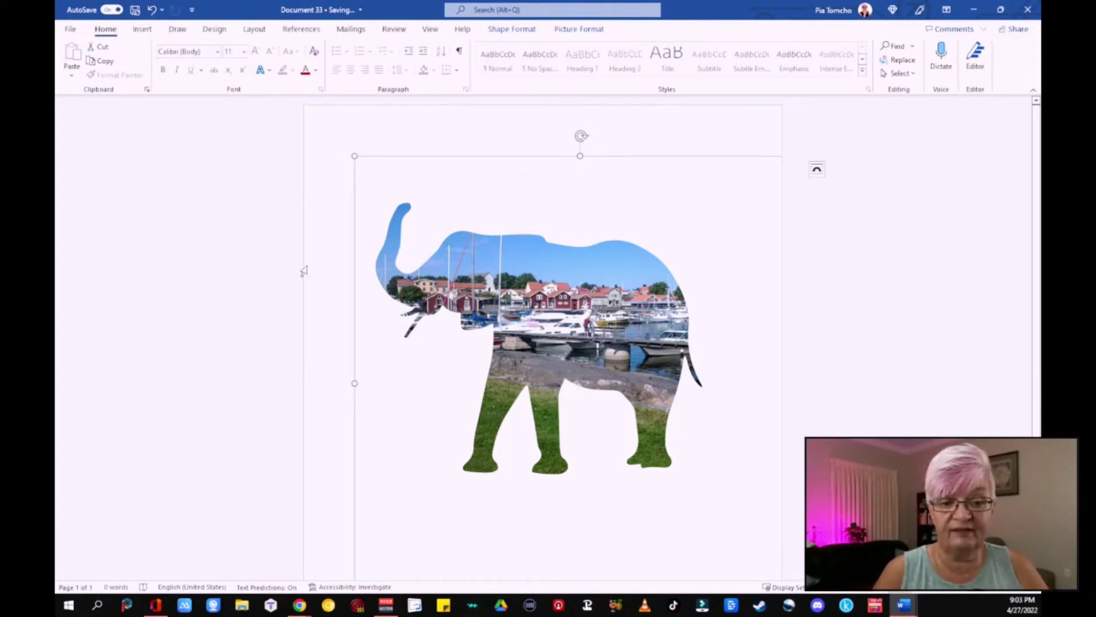
pyautogui.click(71, 29)
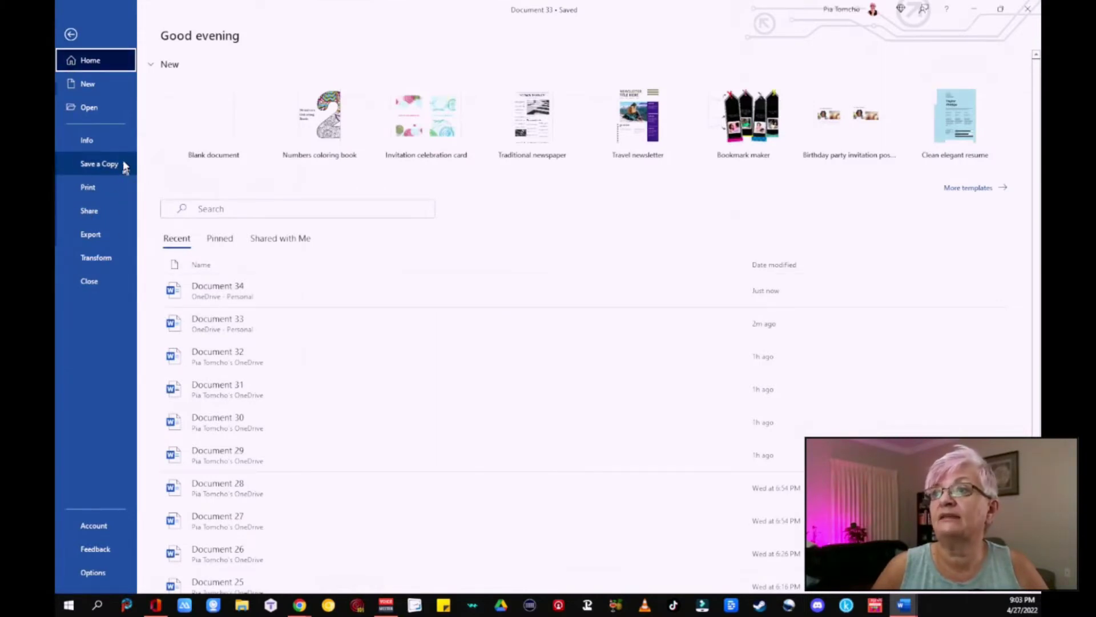
# Save a copy of the Word document as a PDF named 'elephant frame'
pyautogui.click(108, 168)
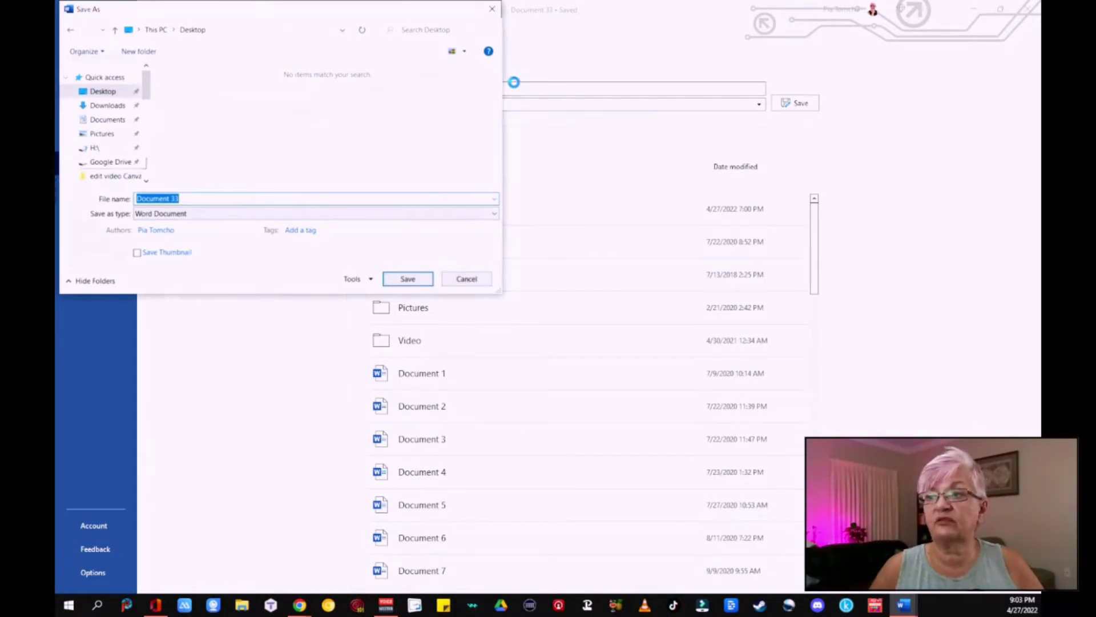
pyautogui.write('elephant frame')
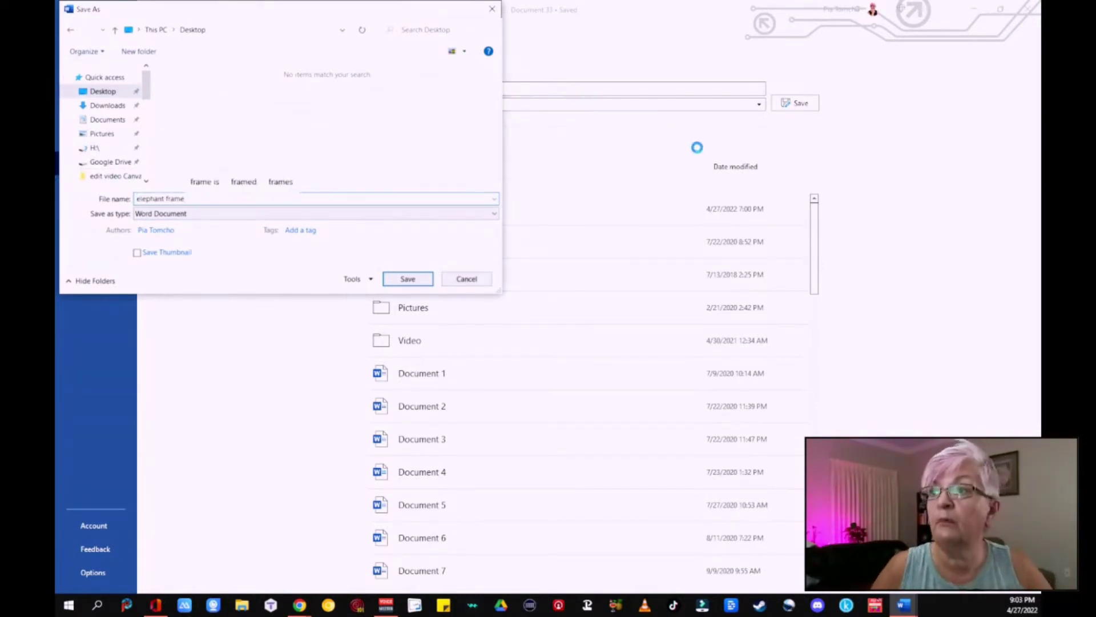
pyautogui.click(194, 213)
pyautogui.click(185, 282)
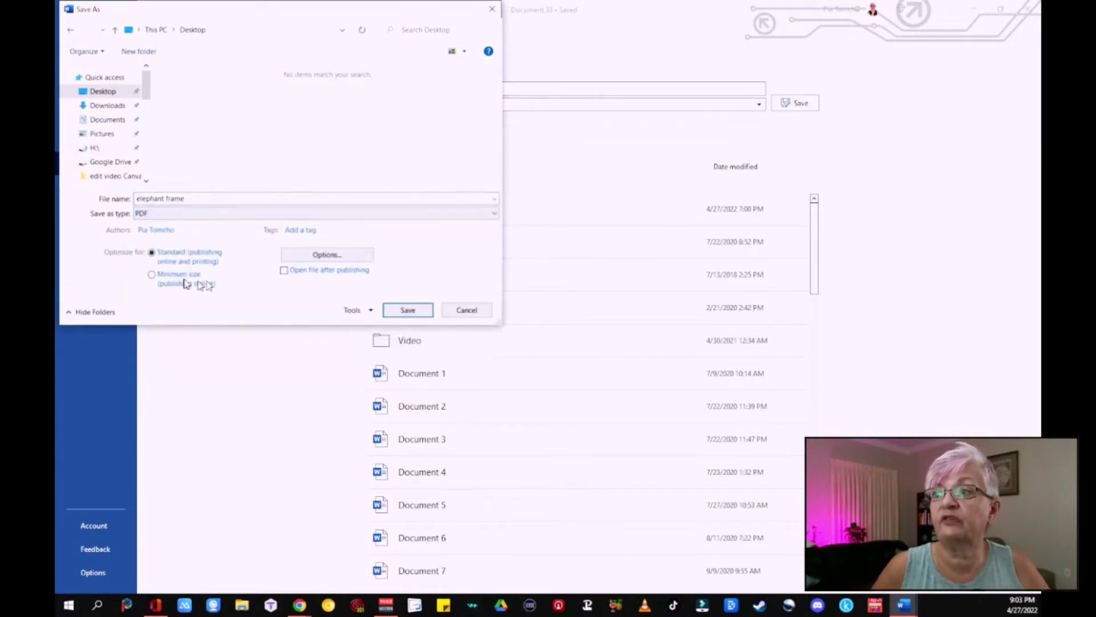
pyautogui.click(421, 312)
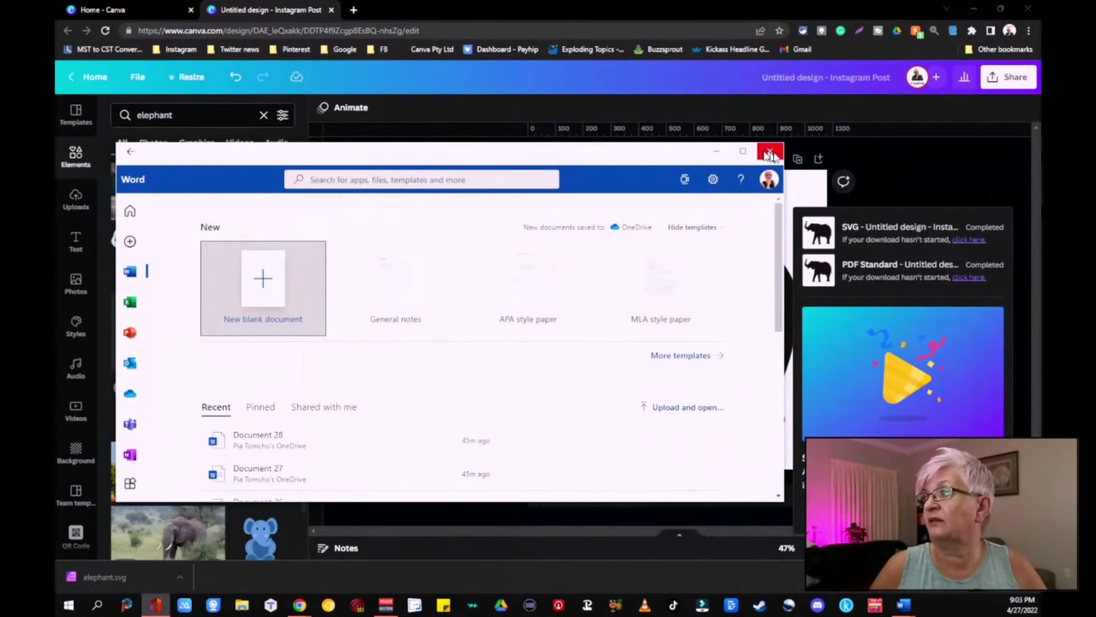
pyautogui.click(770, 153)
# From Canva's home page, import 'elephant frame.pdf' via Create a design > Import file
pyautogui.click(88, 10)
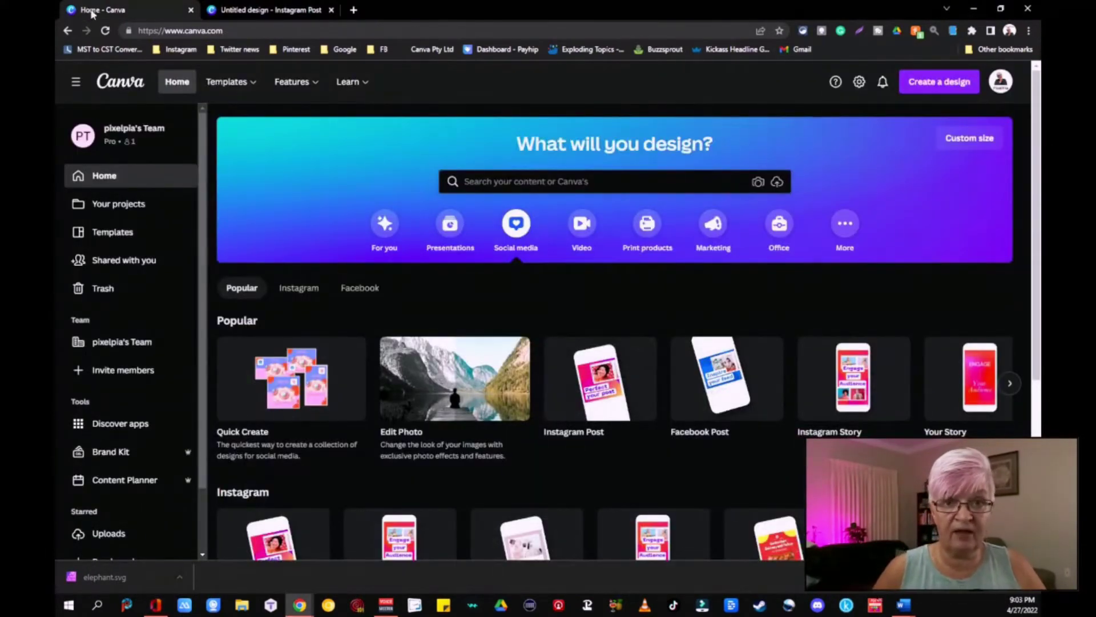
pyautogui.click(952, 82)
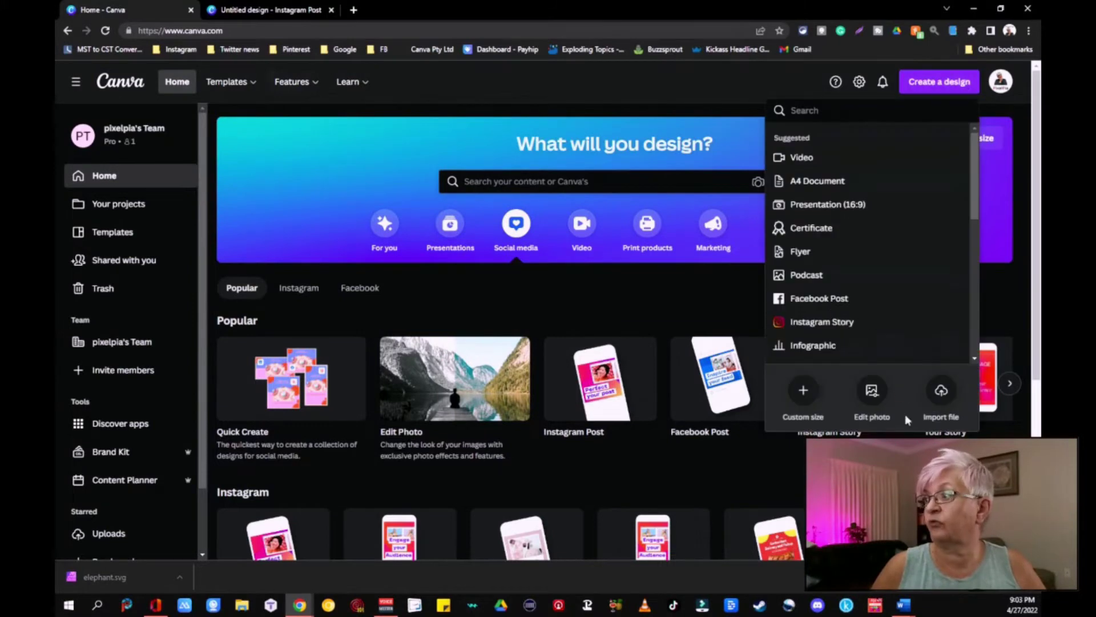
pyautogui.click(954, 401)
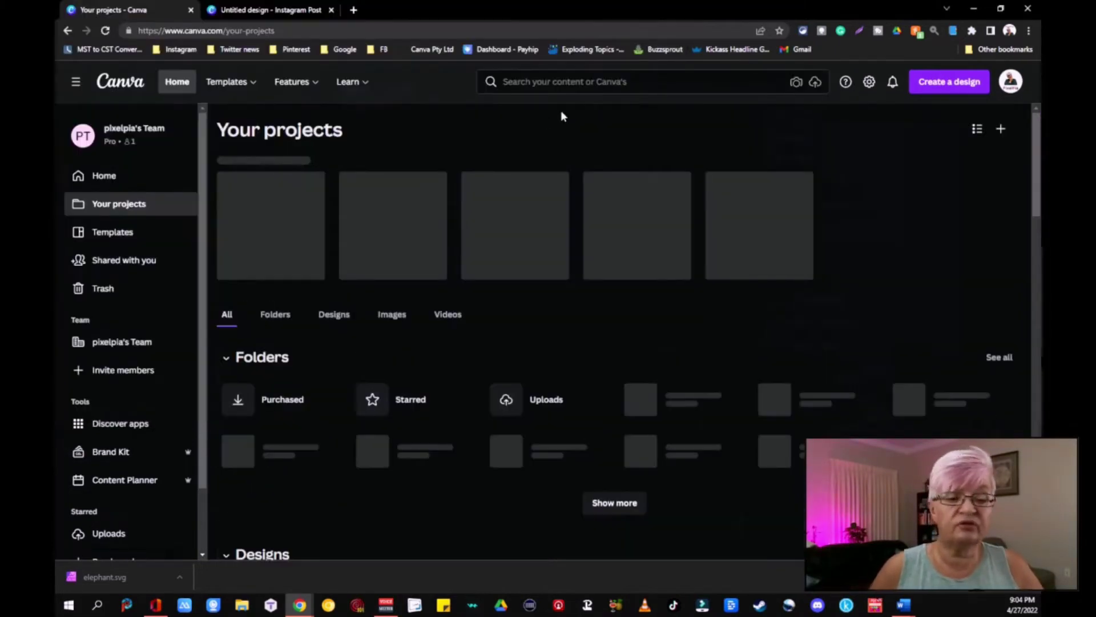
pyautogui.click(342, 328)
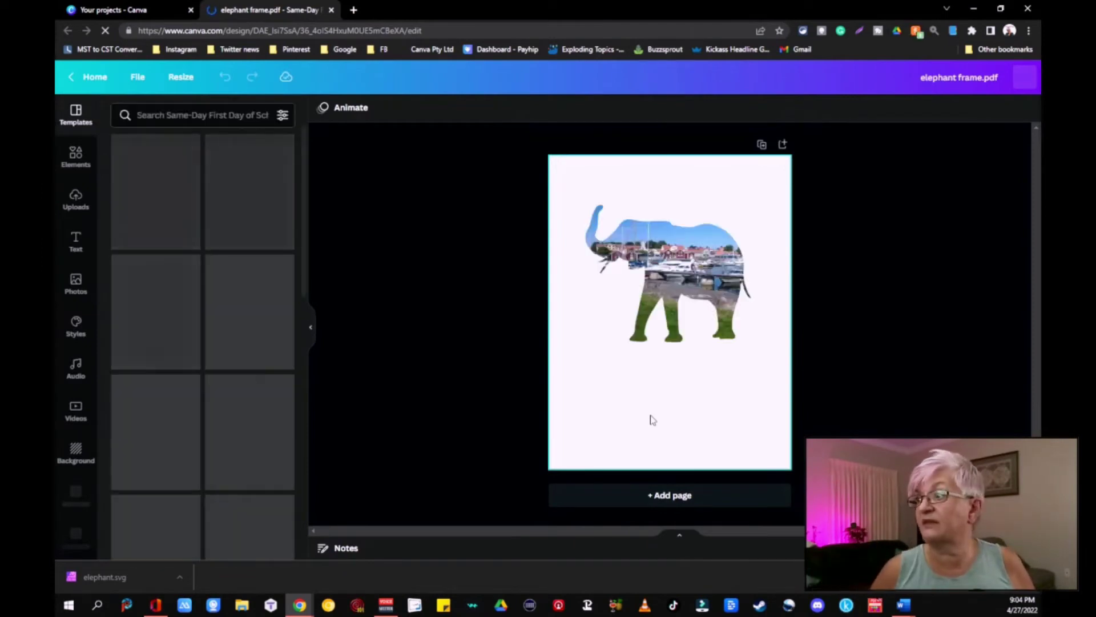
# Reposition the imported elephant frame toward the top left and enlarge it
pyautogui.moveTo(666, 357)
pyautogui.mouseDown()
pyautogui.moveTo(679, 416)
pyautogui.moveTo(672, 361)
pyautogui.mouseUp()
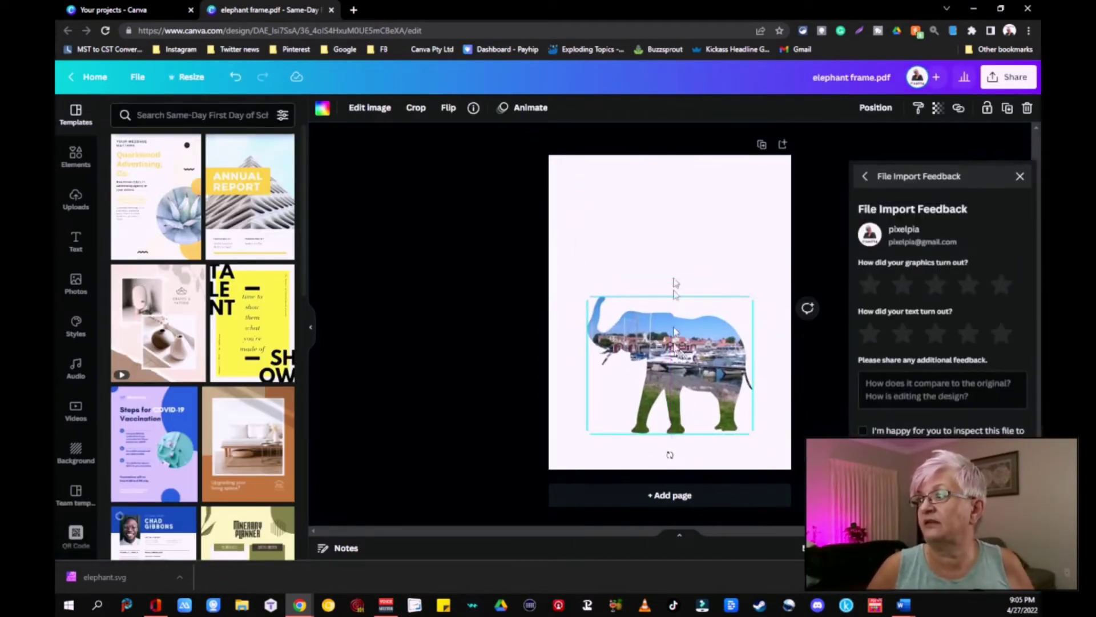
pyautogui.click(661, 215)
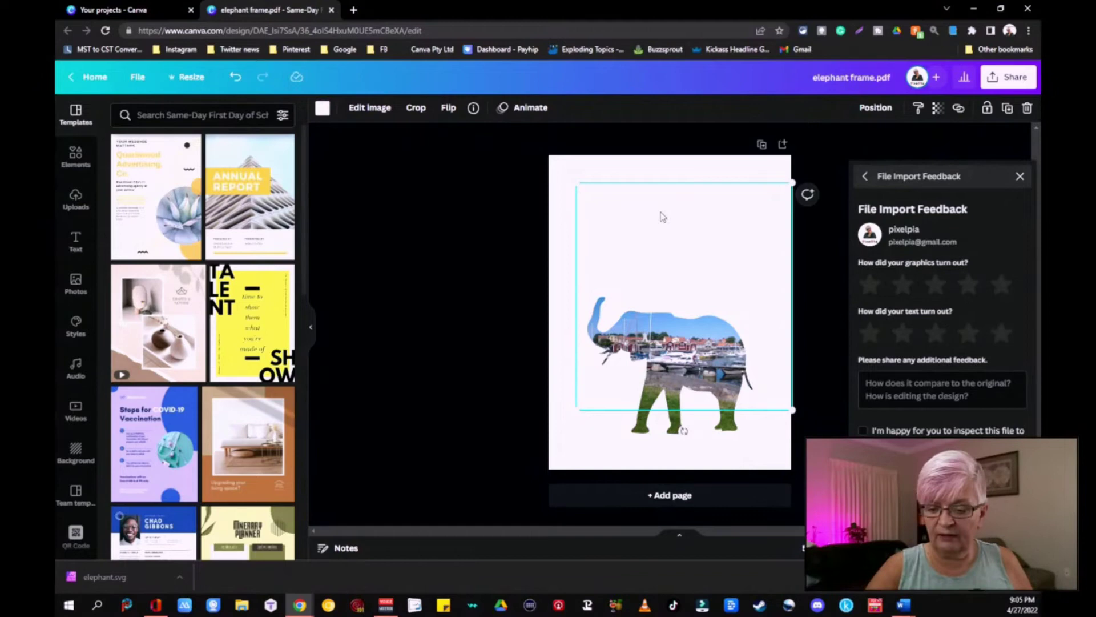
pyautogui.press('Escape')
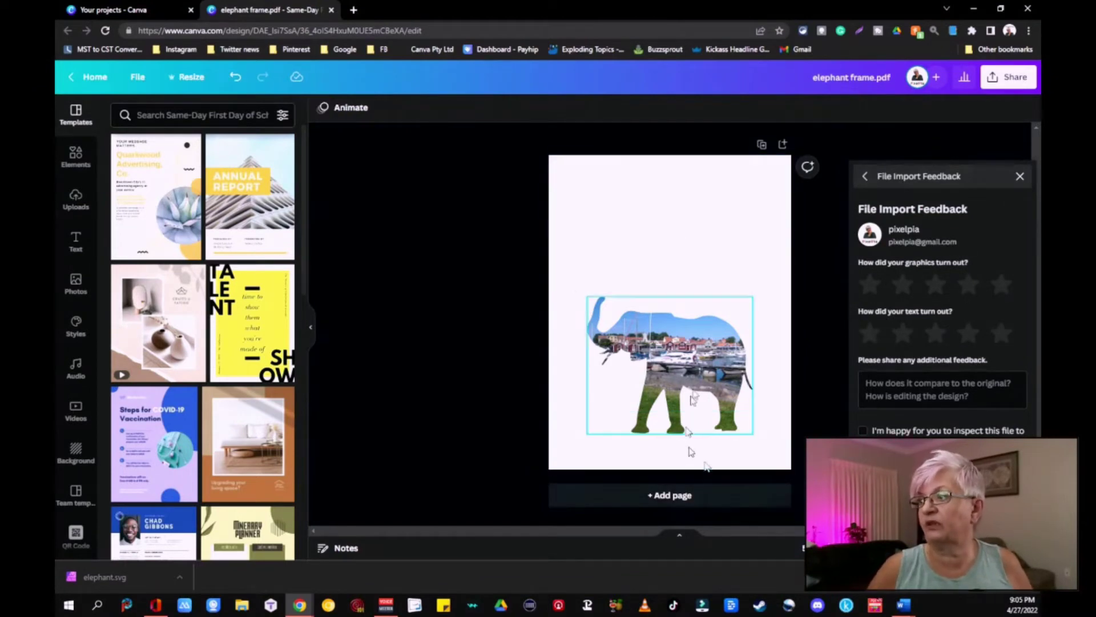
pyautogui.moveTo(715, 329); pyautogui.dragTo(701, 213)
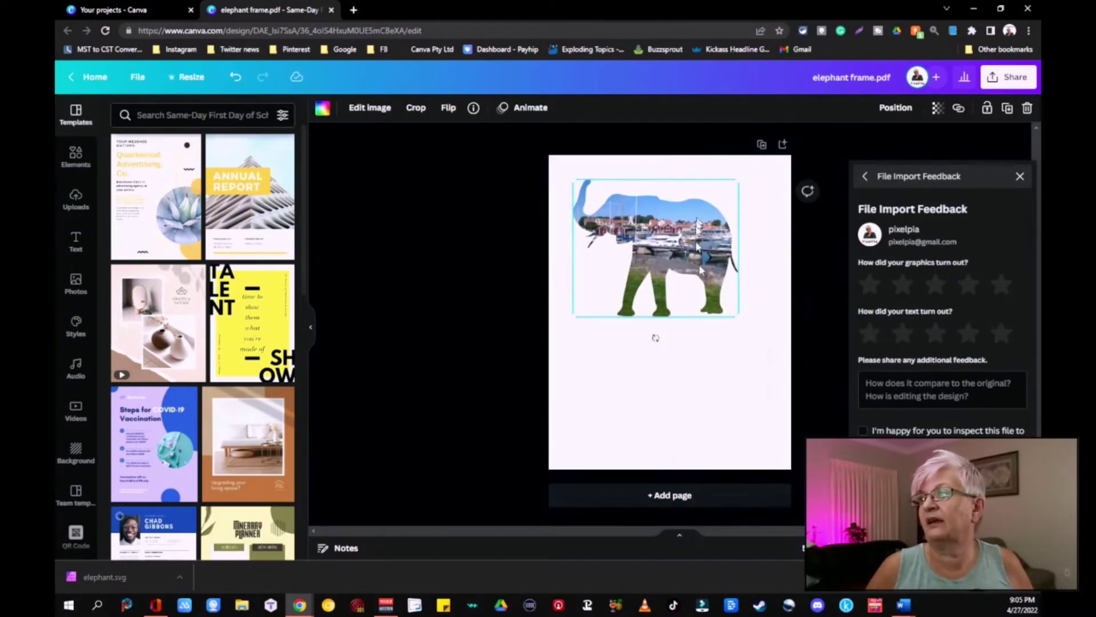
pyautogui.moveTo(739, 316); pyautogui.dragTo(800, 409)
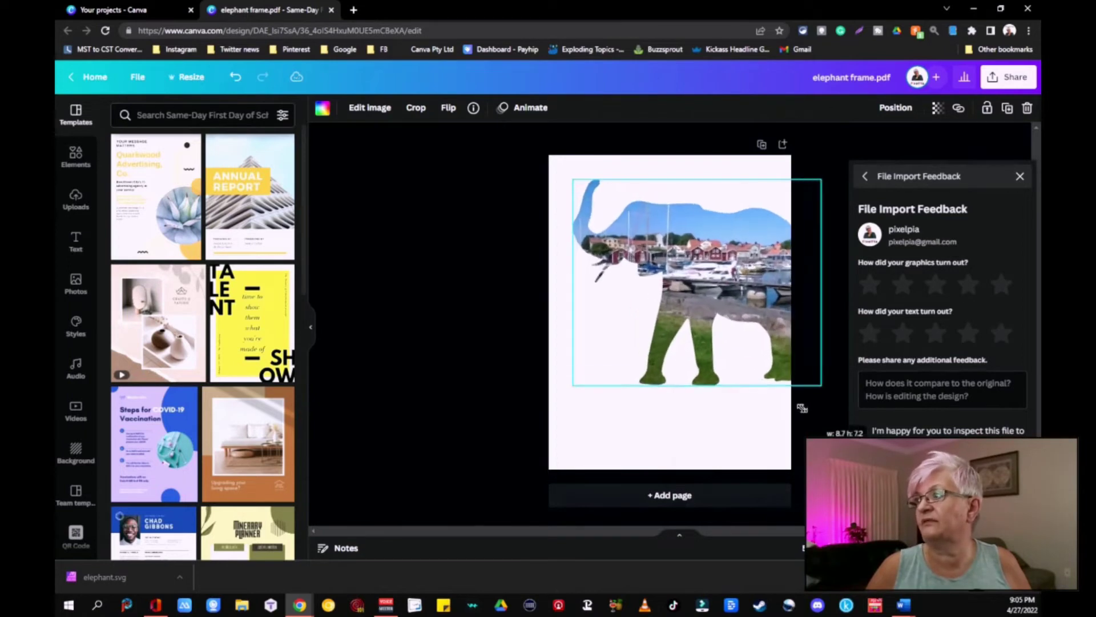
pyautogui.click(707, 222)
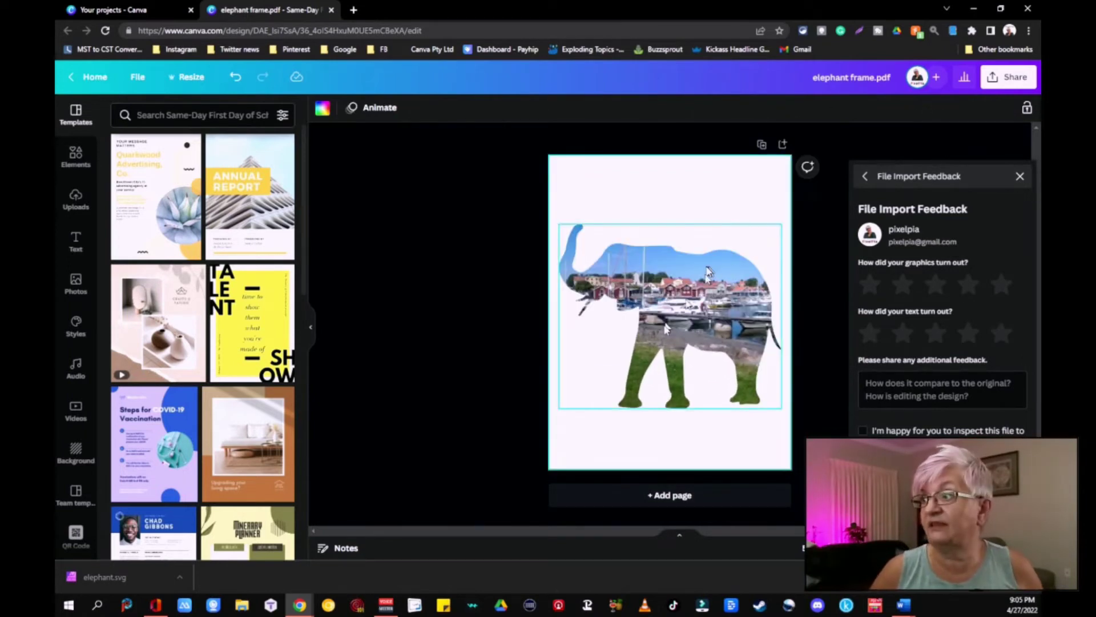
# Detach the harbour photo from the elephant frame and delete it
pyautogui.rightClick(695, 304)
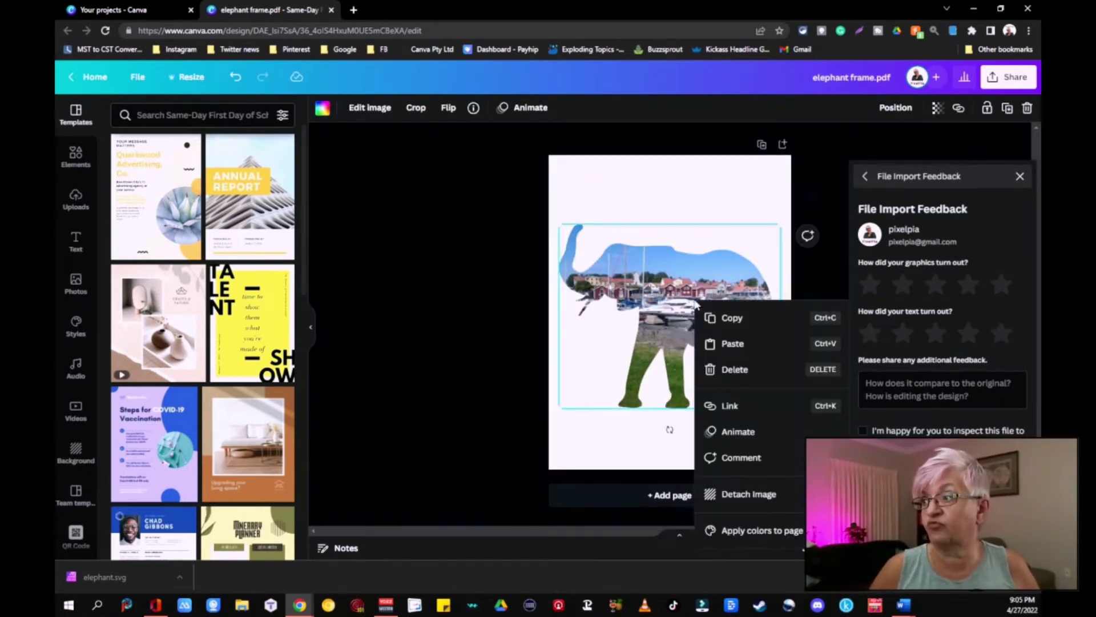
pyautogui.click(752, 494)
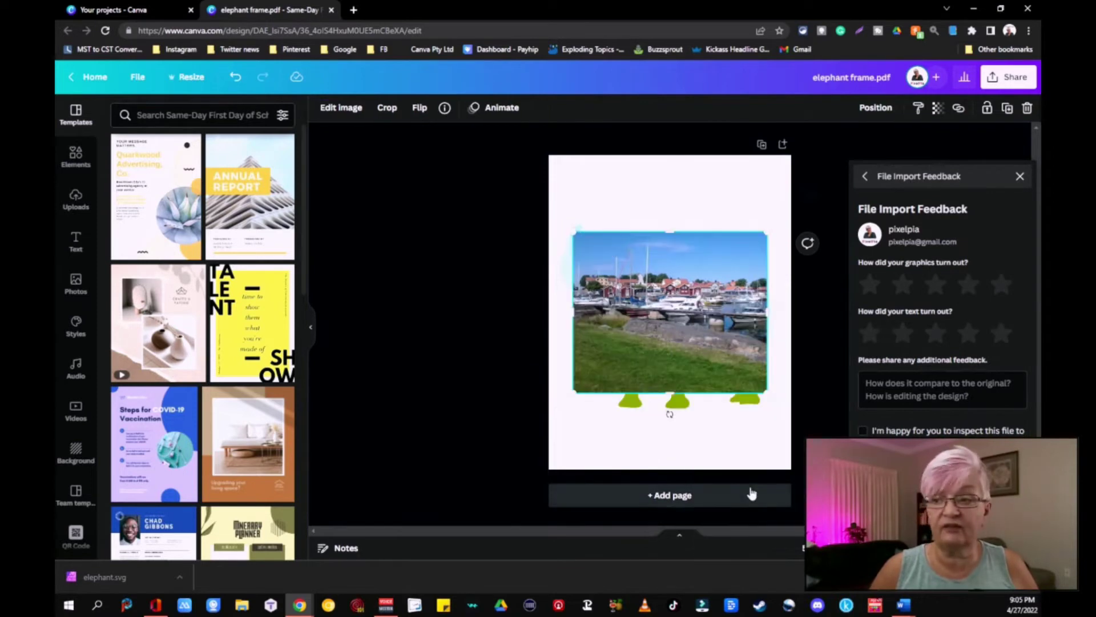
pyautogui.press('Delete')
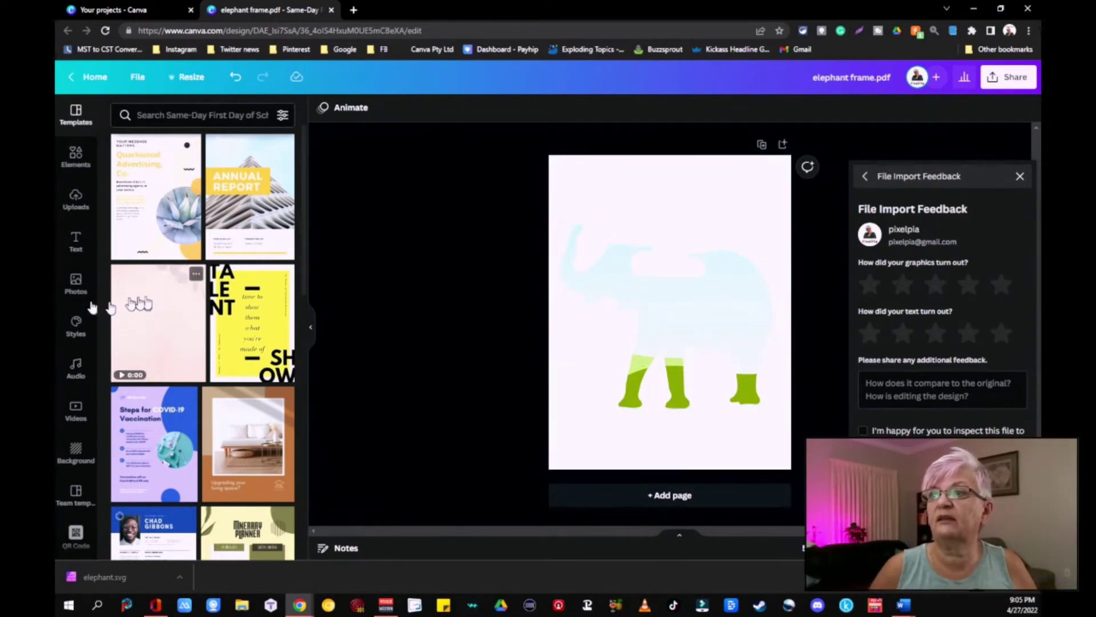
# Try the ocean and leaf photos in the elephant frame, finishing with the pink sock photo
pyautogui.click(76, 283)
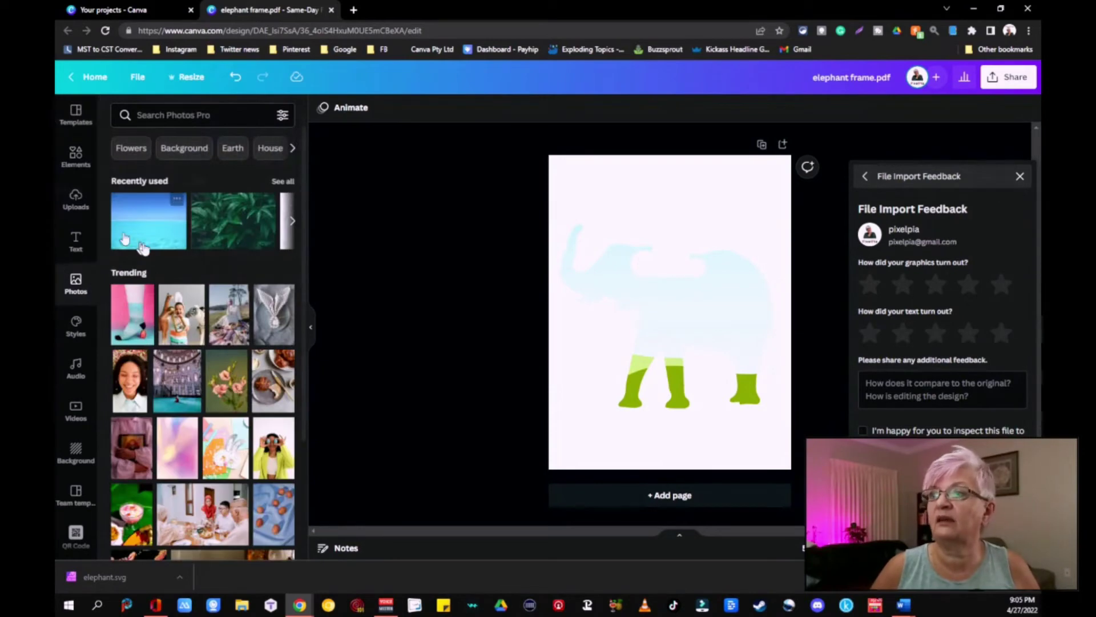
pyautogui.moveTo(140, 238); pyautogui.dragTo(668, 297)
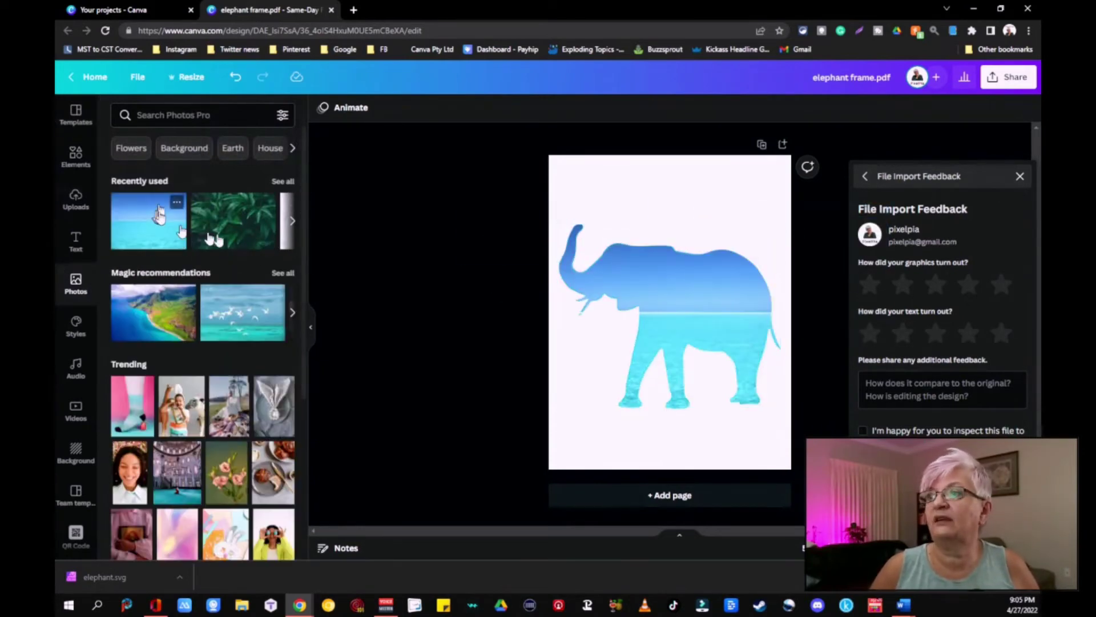
pyautogui.moveTo(217, 229); pyautogui.dragTo(674, 297)
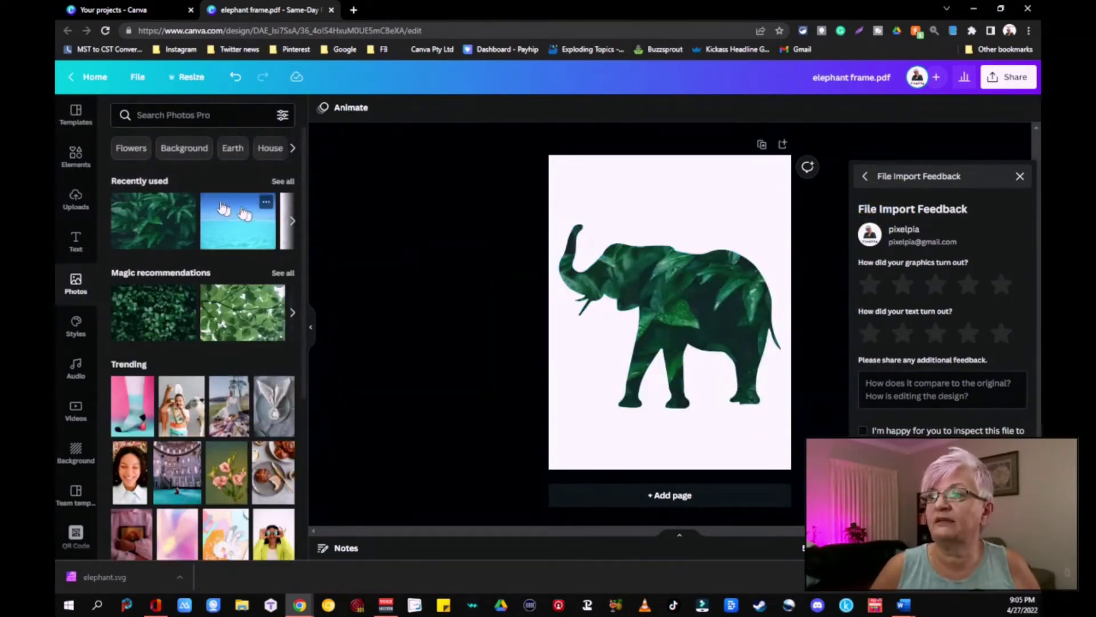
pyautogui.click(137, 403)
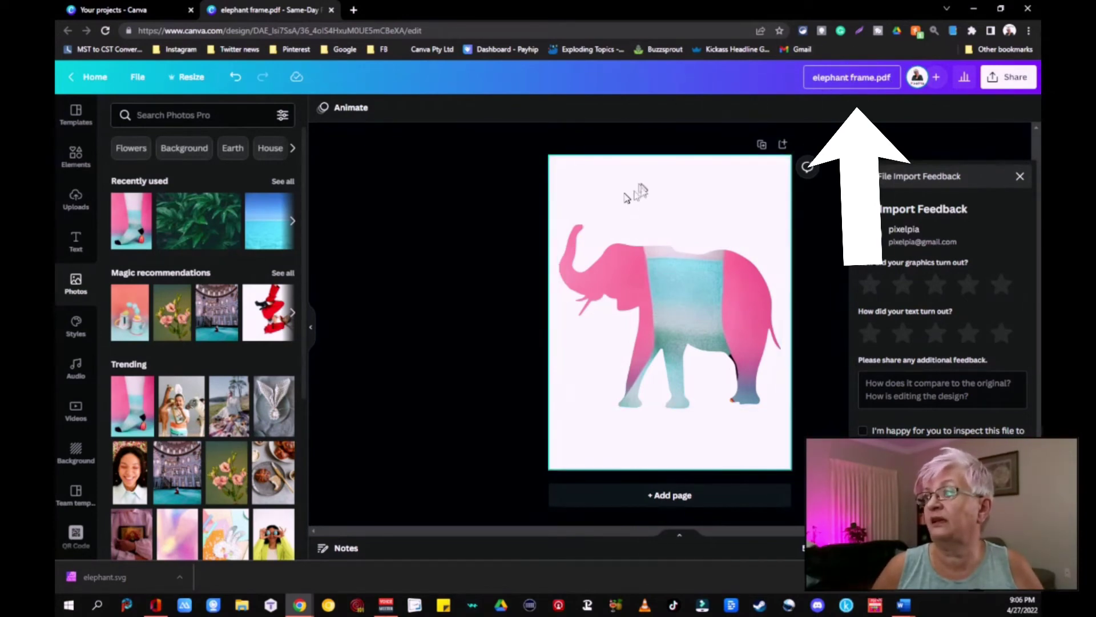
# Use File > Save to folder to store the design in Your projects > DIY Frames
pyautogui.click(140, 78)
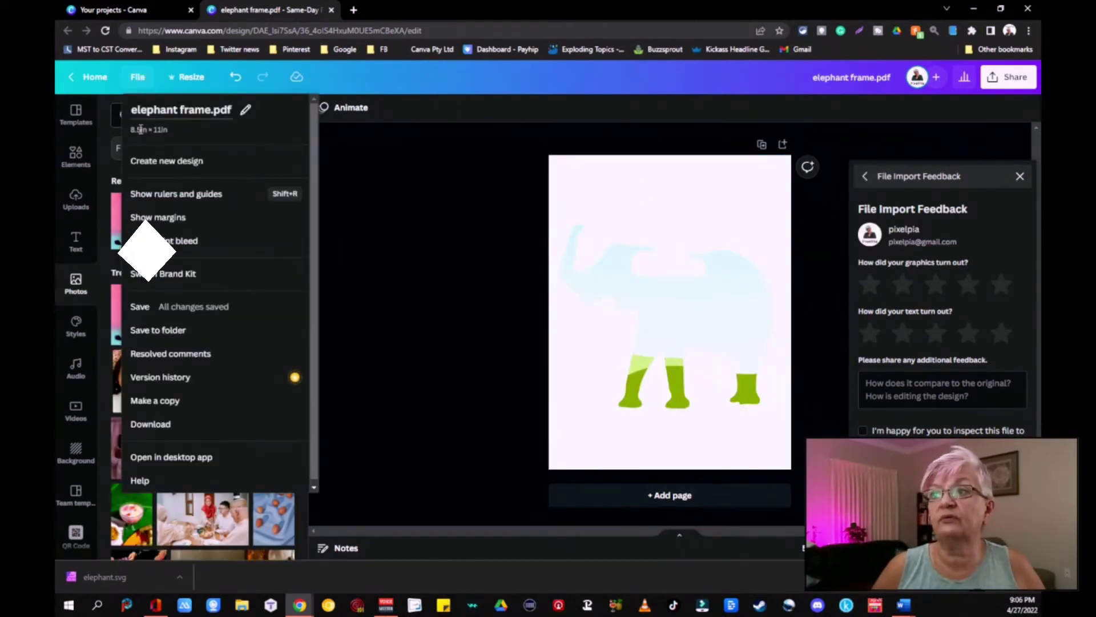
pyautogui.click(171, 330)
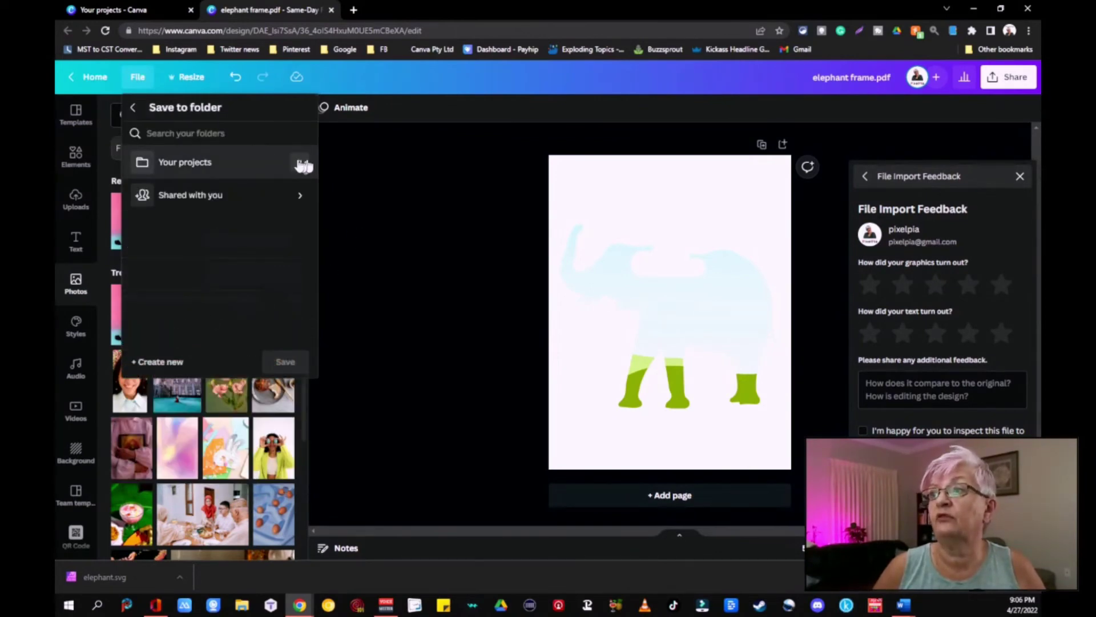
pyautogui.click(303, 164)
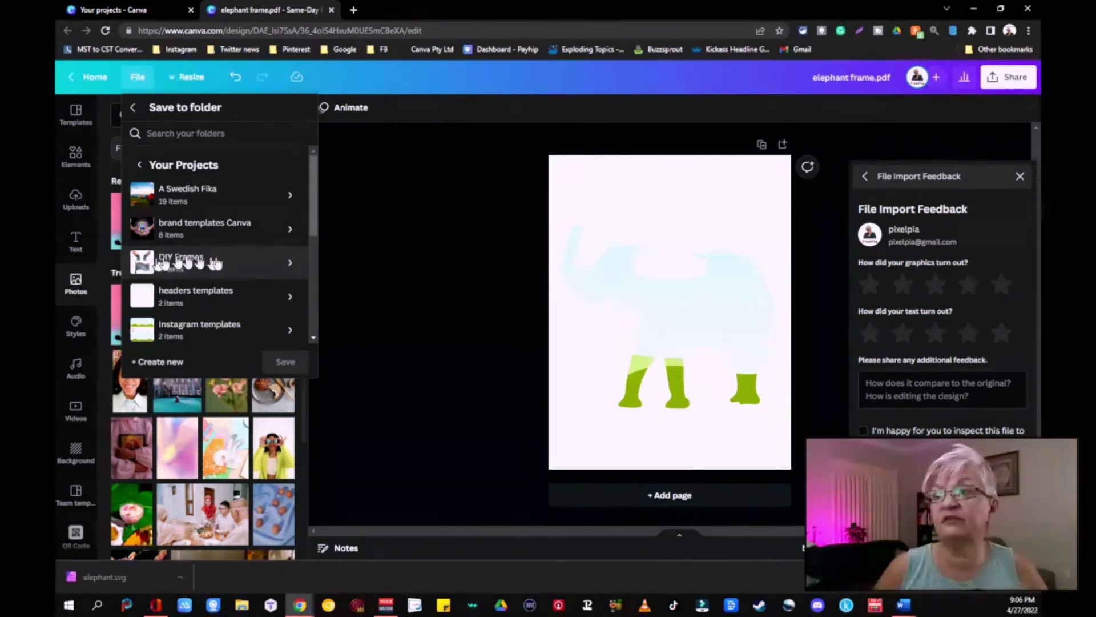
pyautogui.click(291, 266)
pyautogui.click(285, 361)
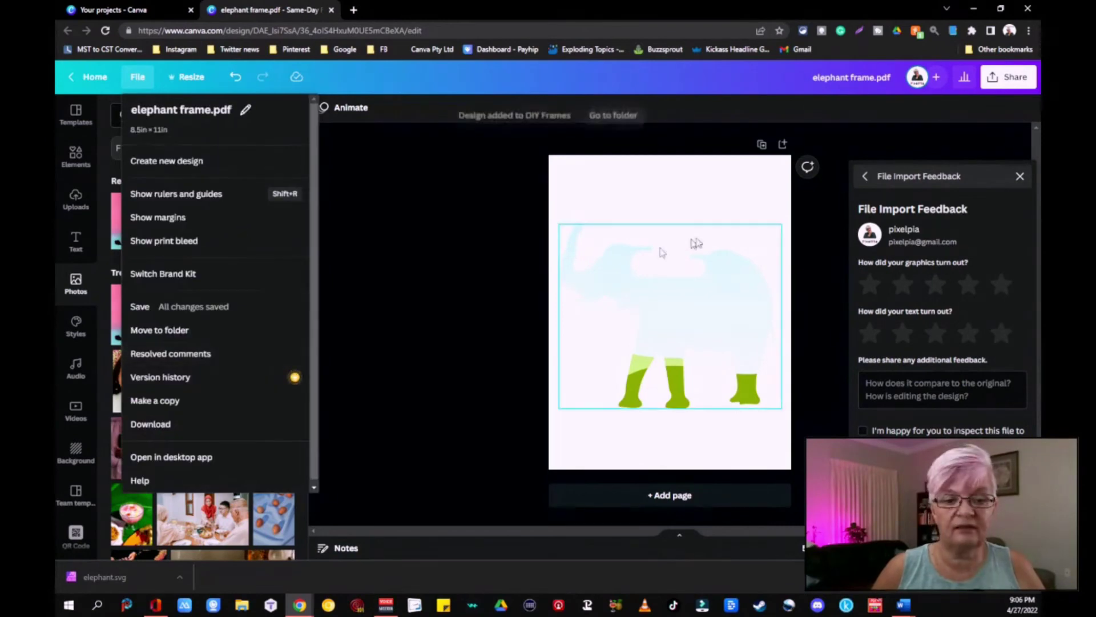
# Close the elephant design, open cloud frame.pdf from DIY Frames, select its lower ocean cloud, and return to the folder
pyautogui.hotkey('ctrl', 'w')
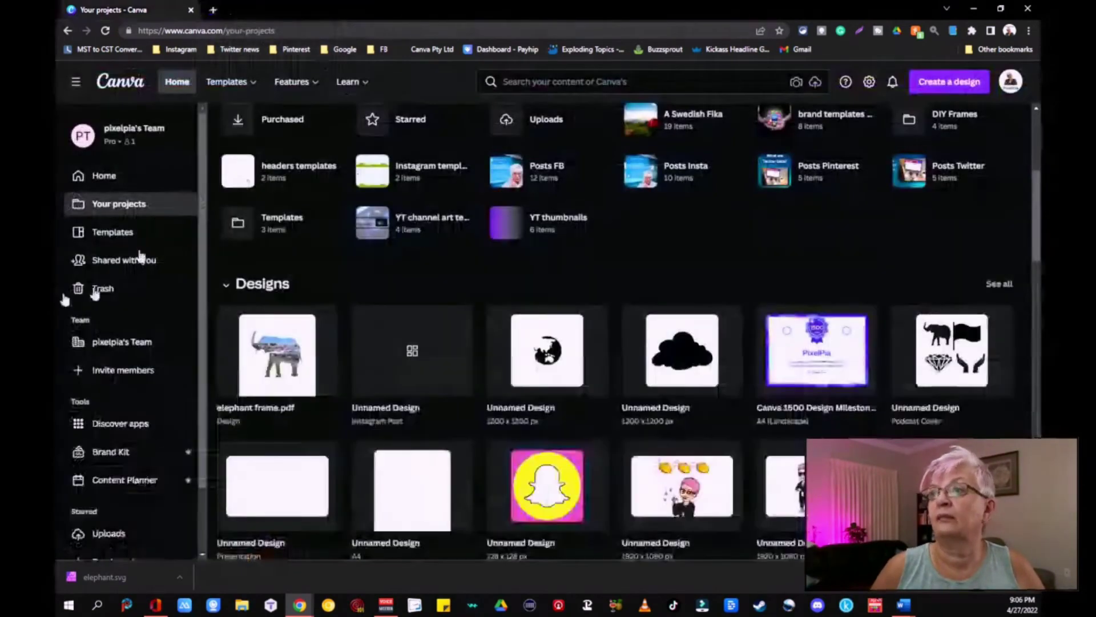
pyautogui.scroll(5, 657, 348)
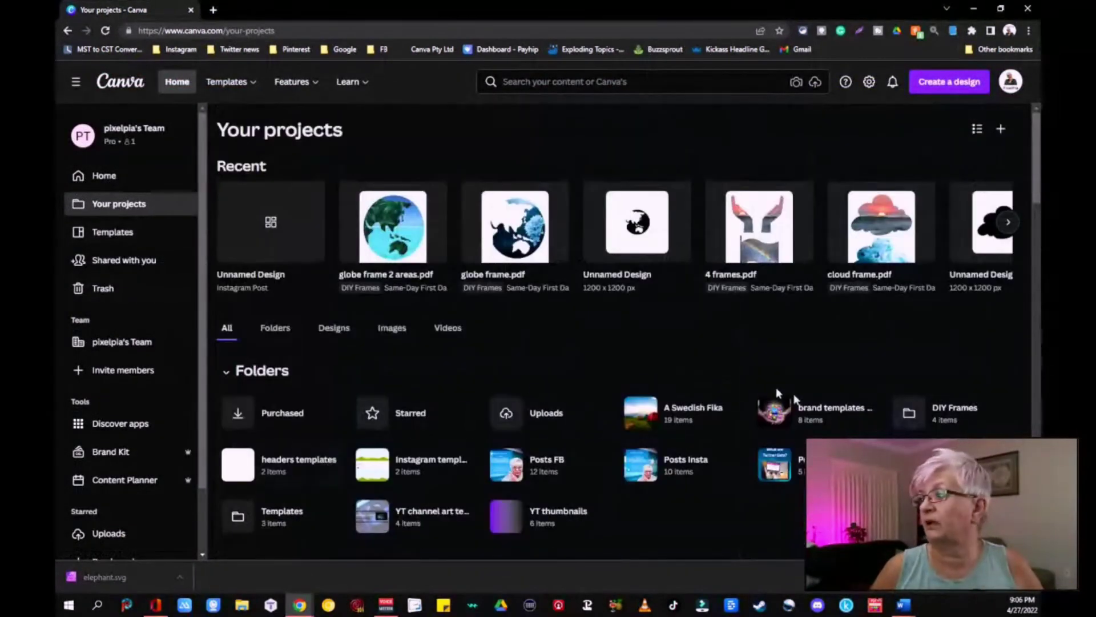
pyautogui.click(950, 412)
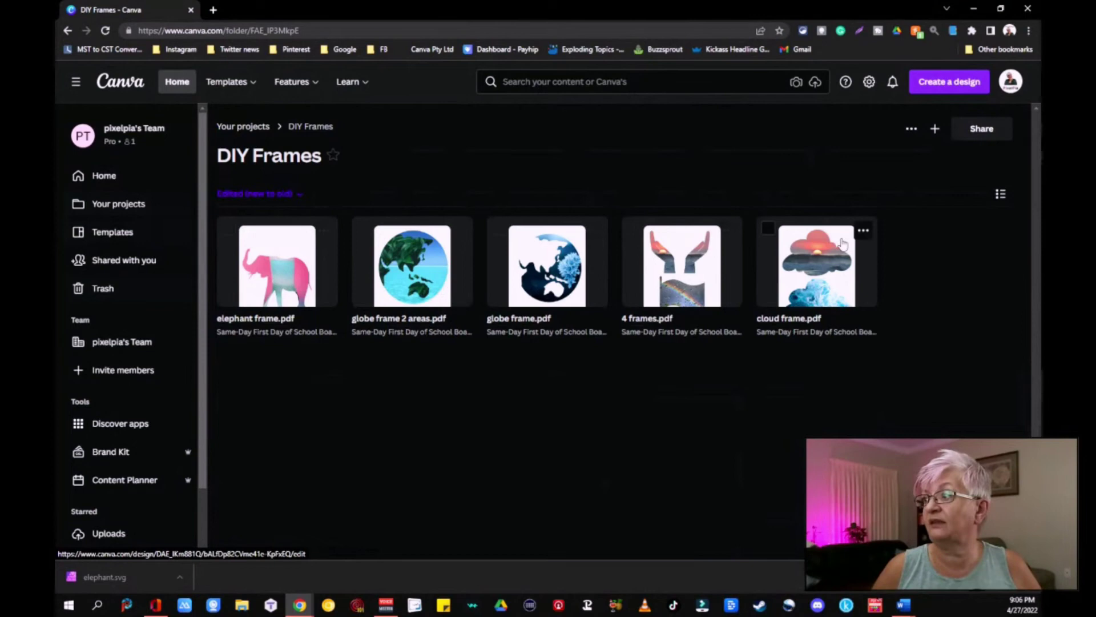
pyautogui.click(817, 267)
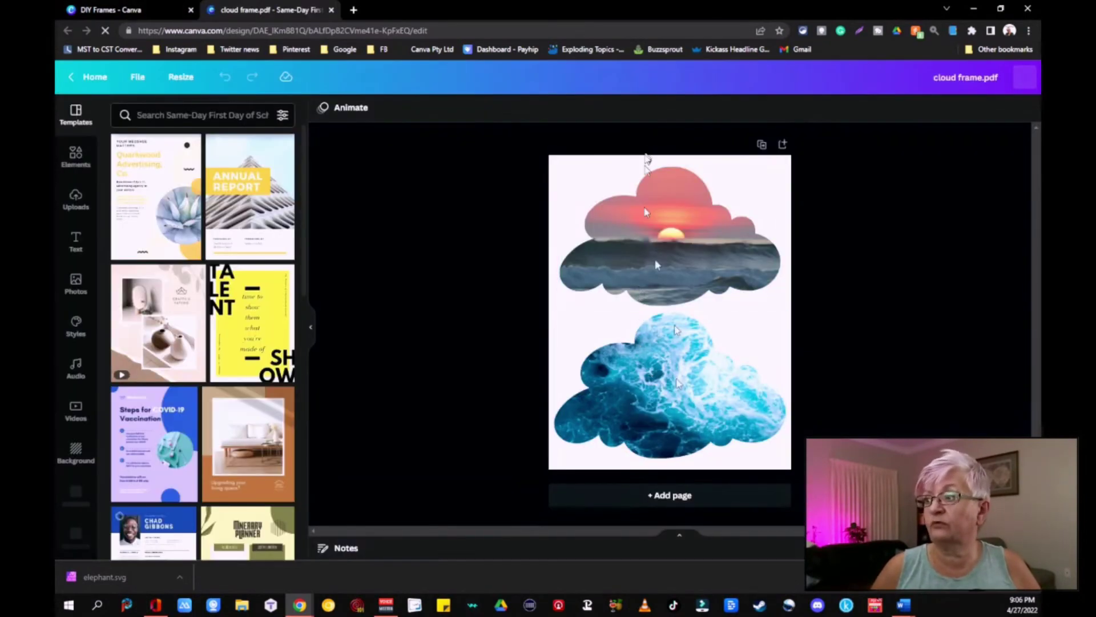
pyautogui.click(651, 371)
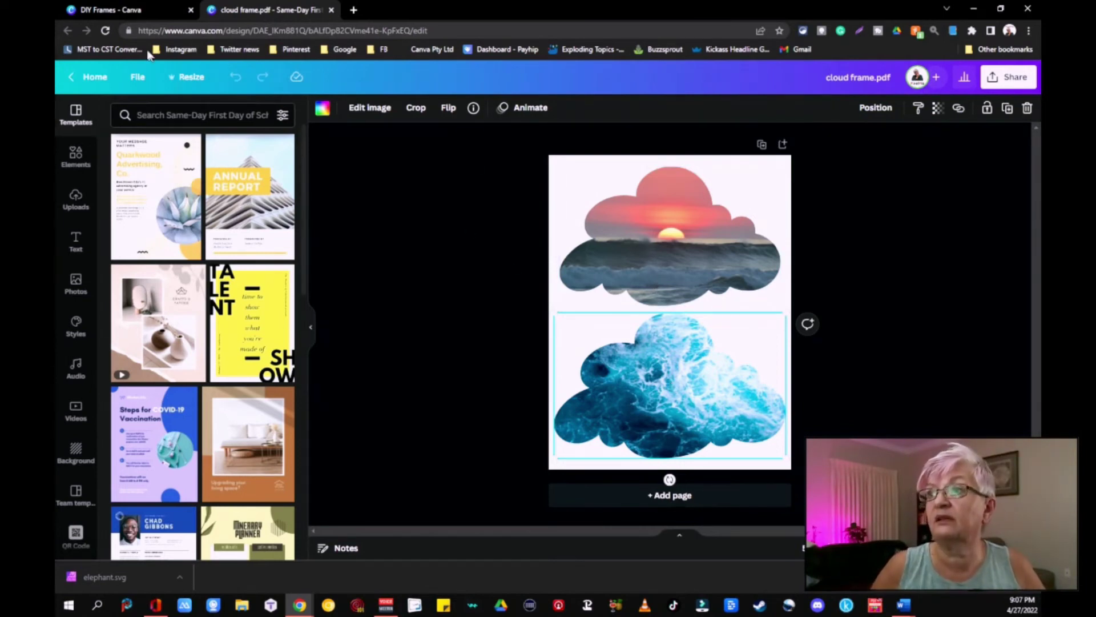
pyautogui.click(136, 7)
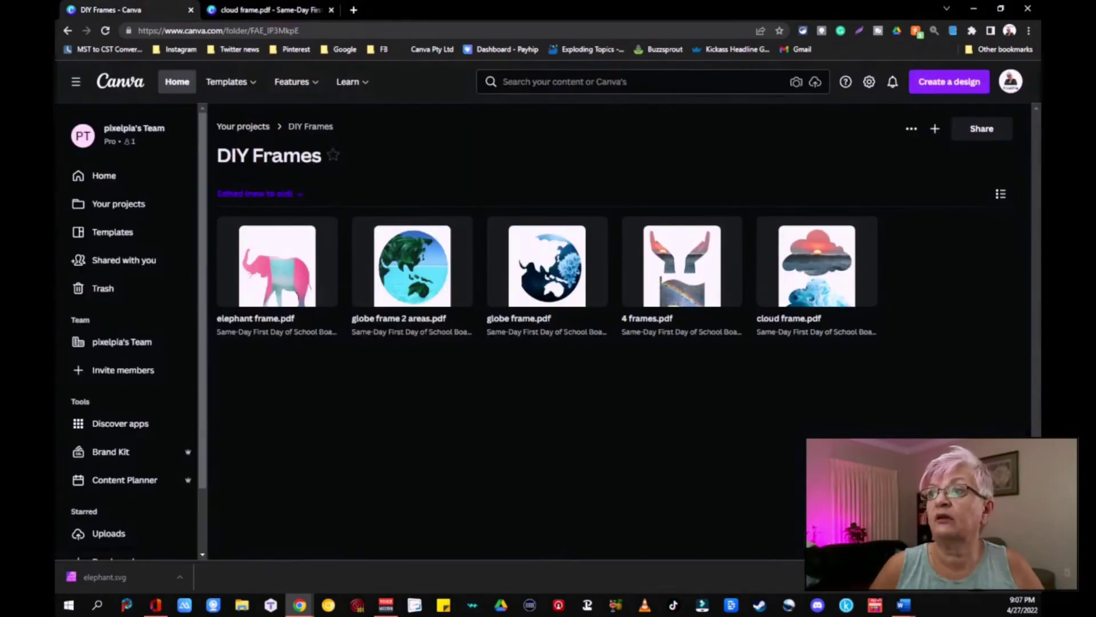
# Create a new Instagram post and paste the cloud frame, enlarged at the page's top
pyautogui.click(93, 176)
pyautogui.click(608, 380)
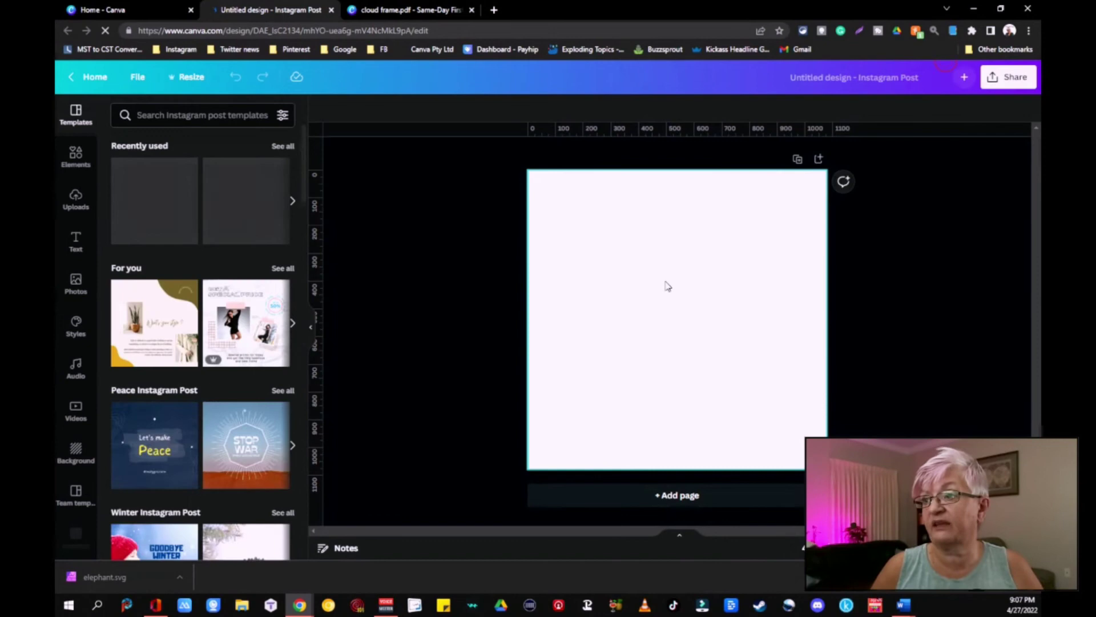
pyautogui.rightClick(666, 263)
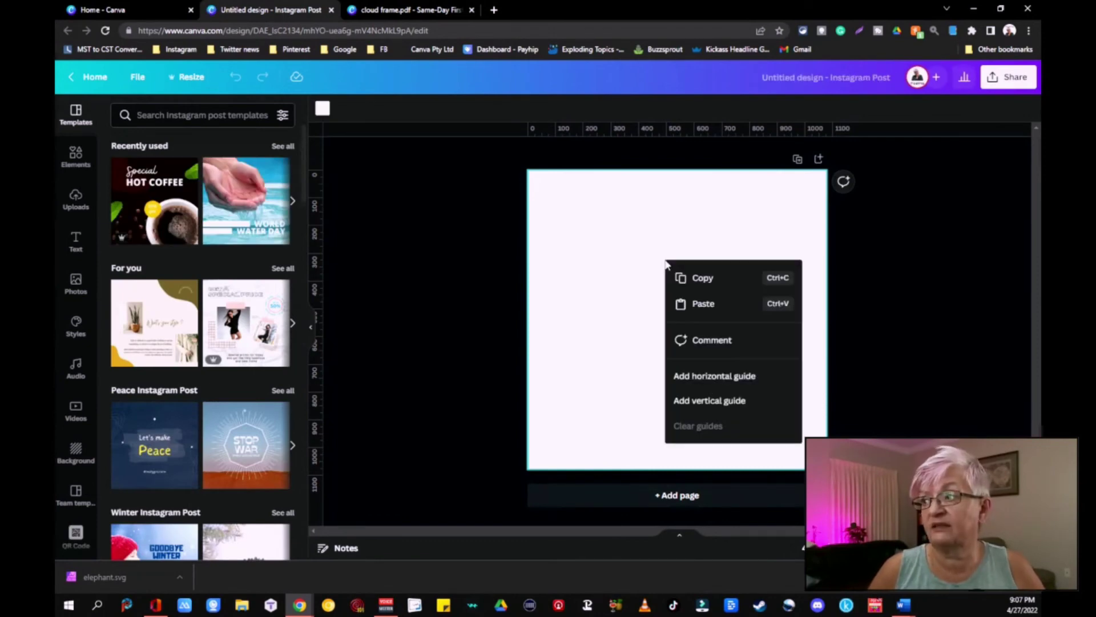
pyautogui.click(718, 280)
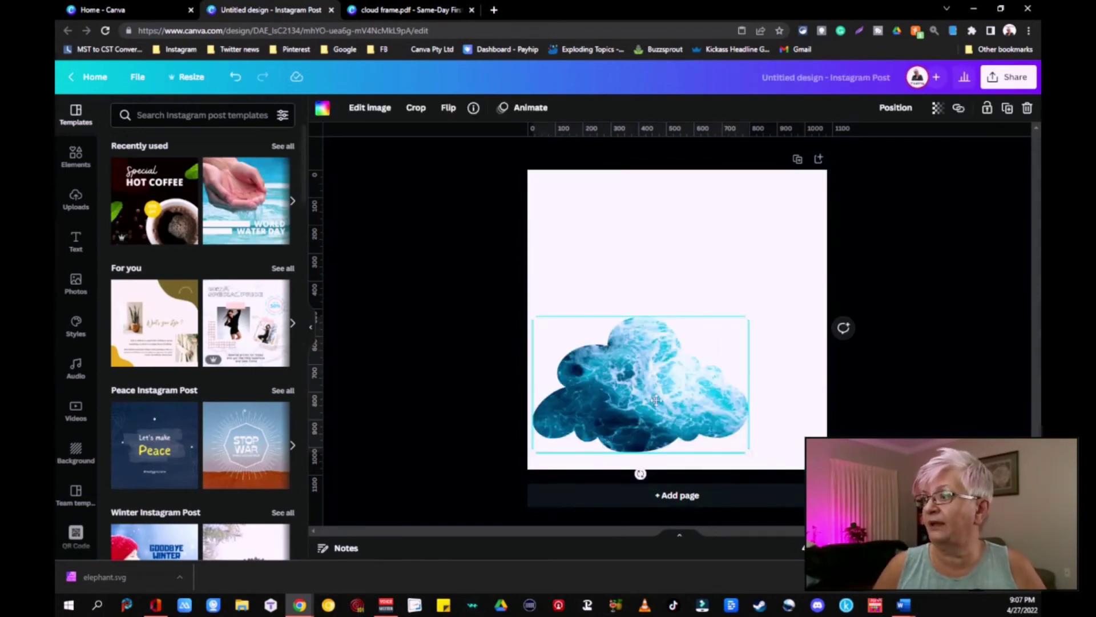
pyautogui.moveTo(657, 400); pyautogui.dragTo(820, 344)
pyautogui.click(688, 457)
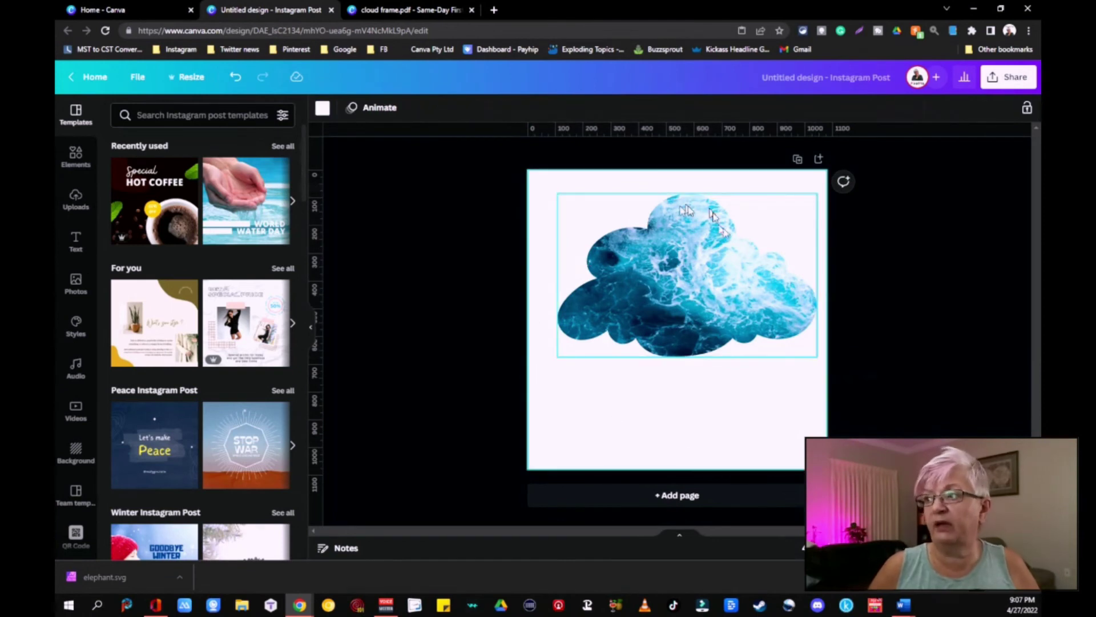
# Detach the ocean photo from the cloud frame and delete it
pyautogui.rightClick(623, 234)
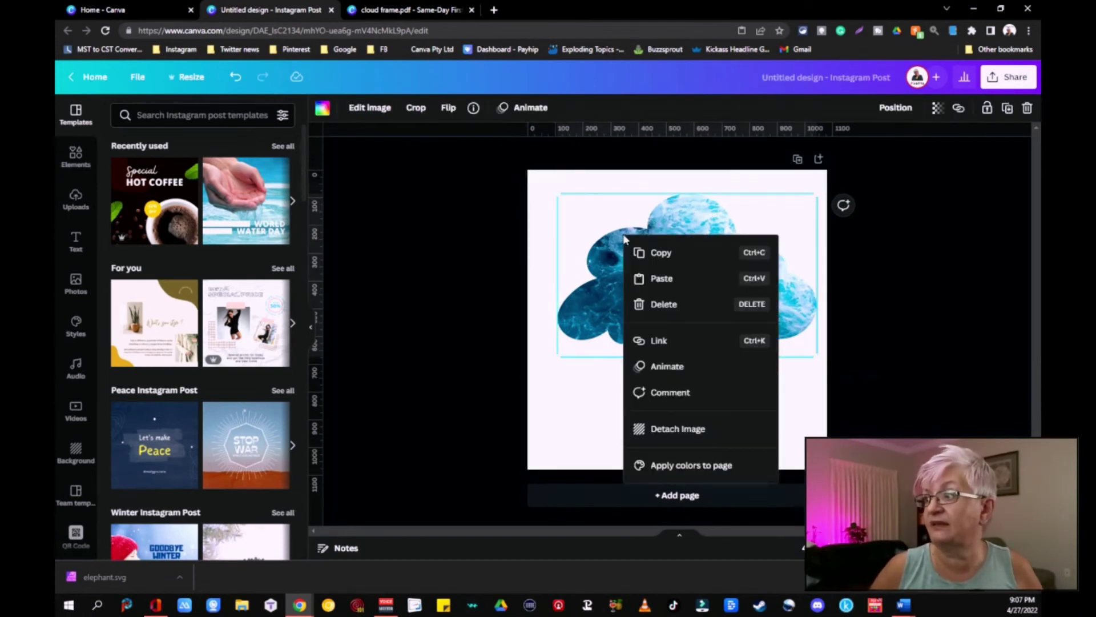
pyautogui.click(700, 438)
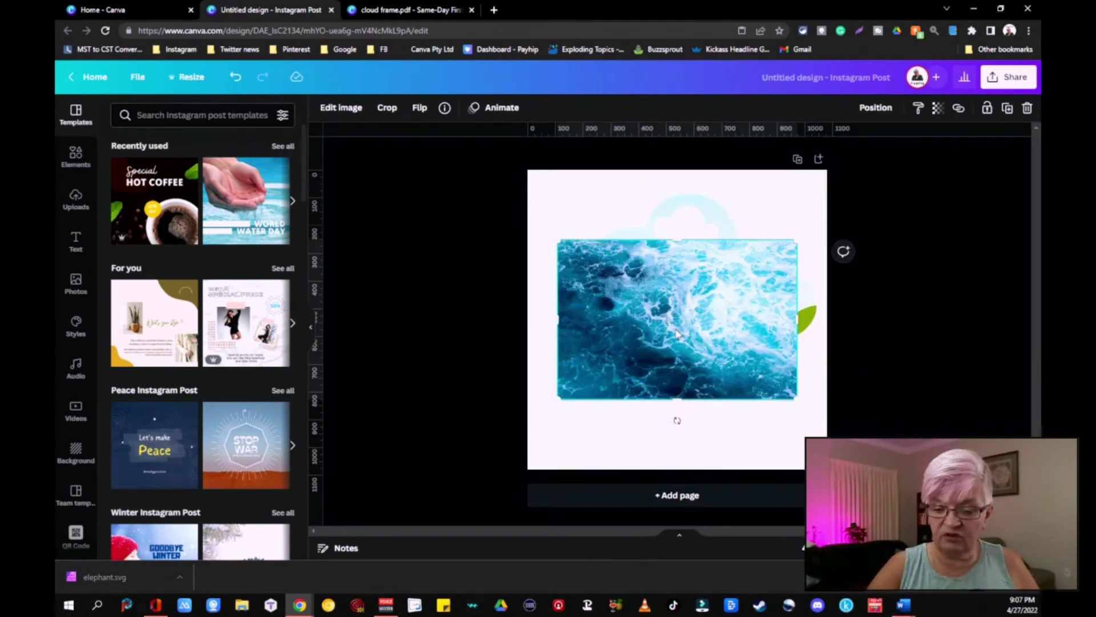
pyautogui.press('Delete')
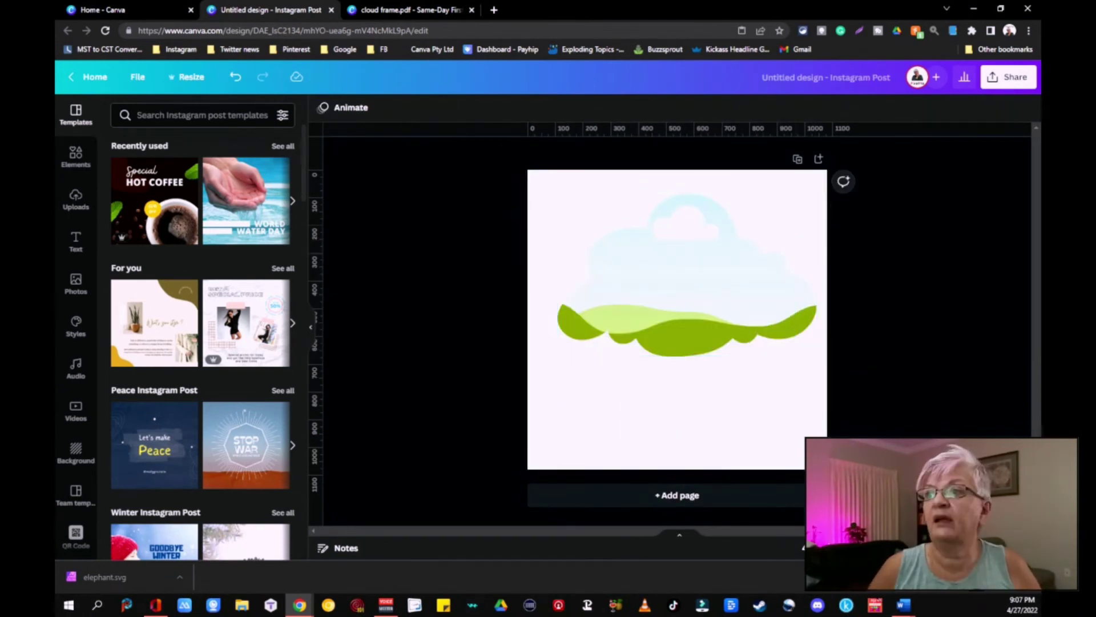
# Search Photos for 'forest' and drop a forest-path photo into the cloud frame
pyautogui.click(69, 286)
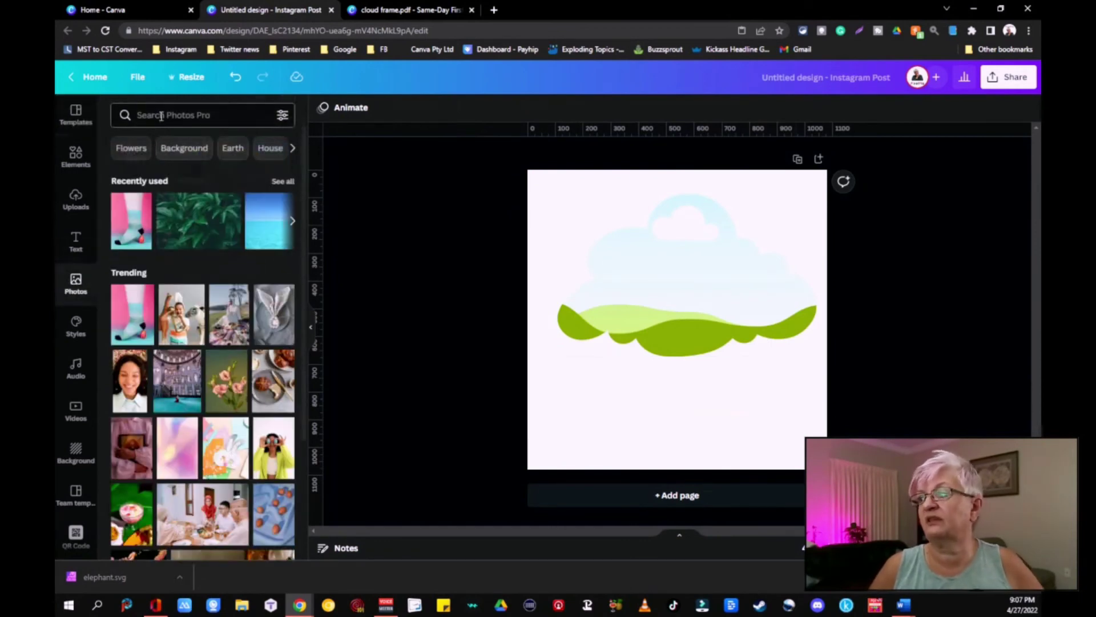
pyautogui.click(161, 117)
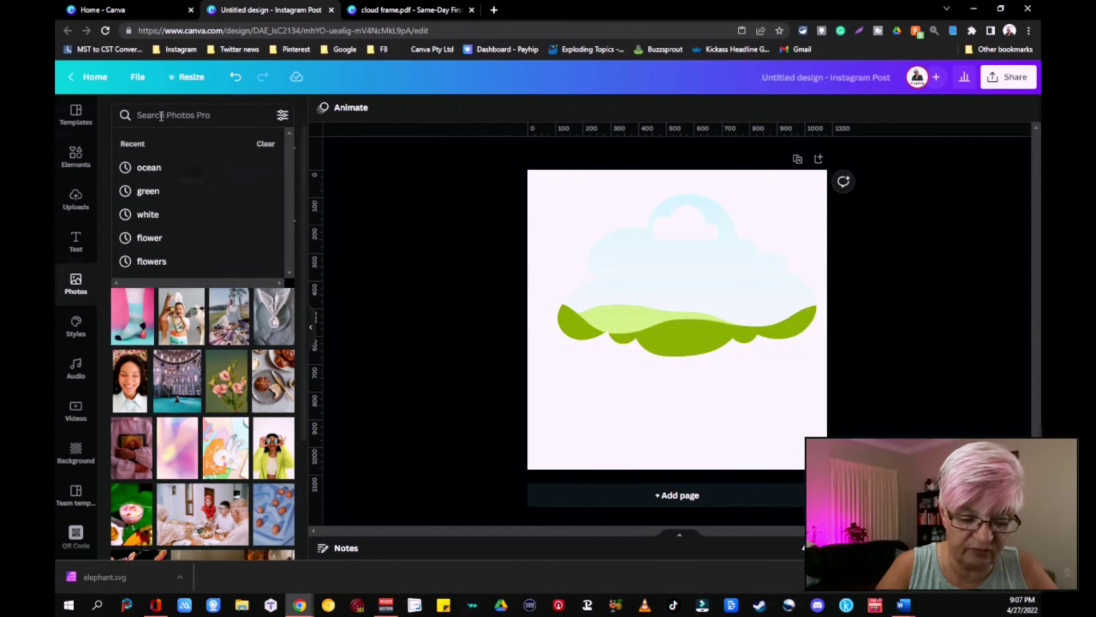
pyautogui.write('for')
pyautogui.click(149, 214)
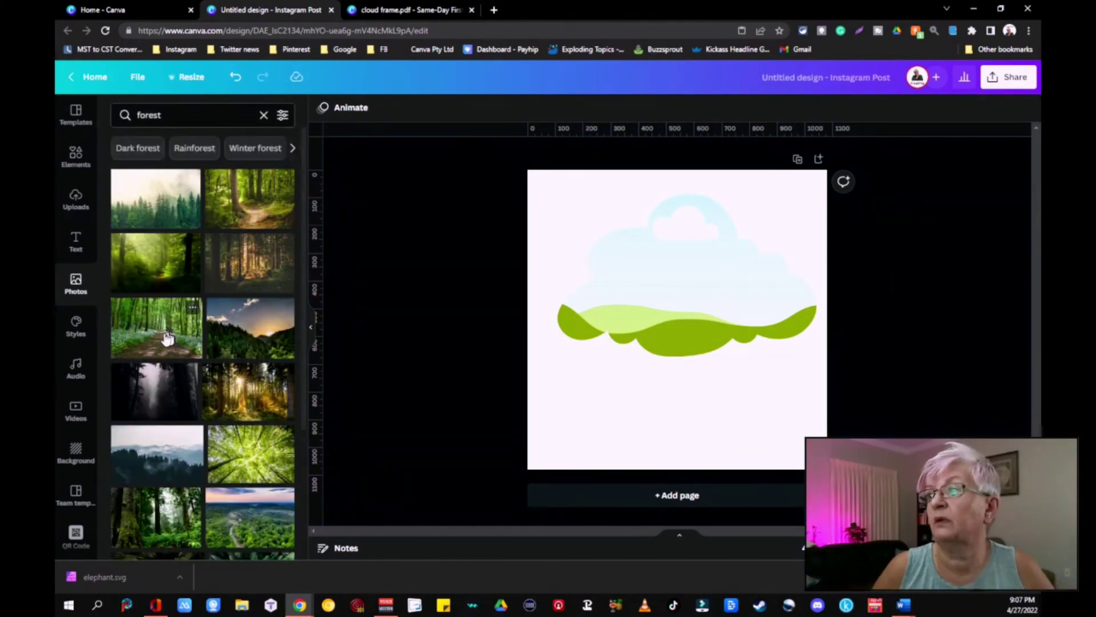
pyautogui.moveTo(157, 327); pyautogui.dragTo(702, 303)
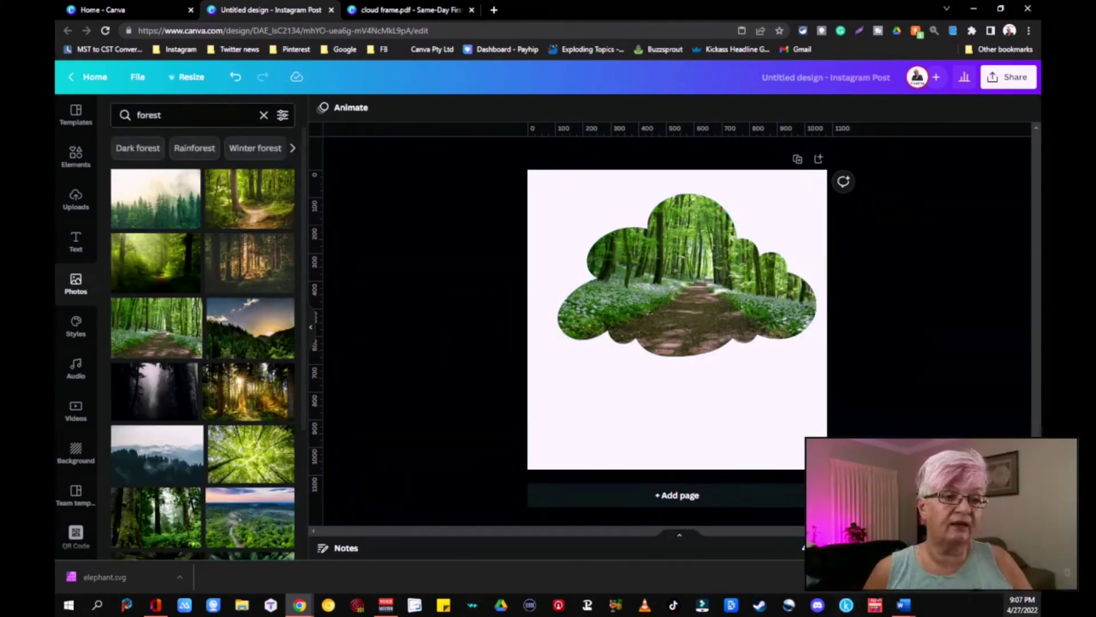